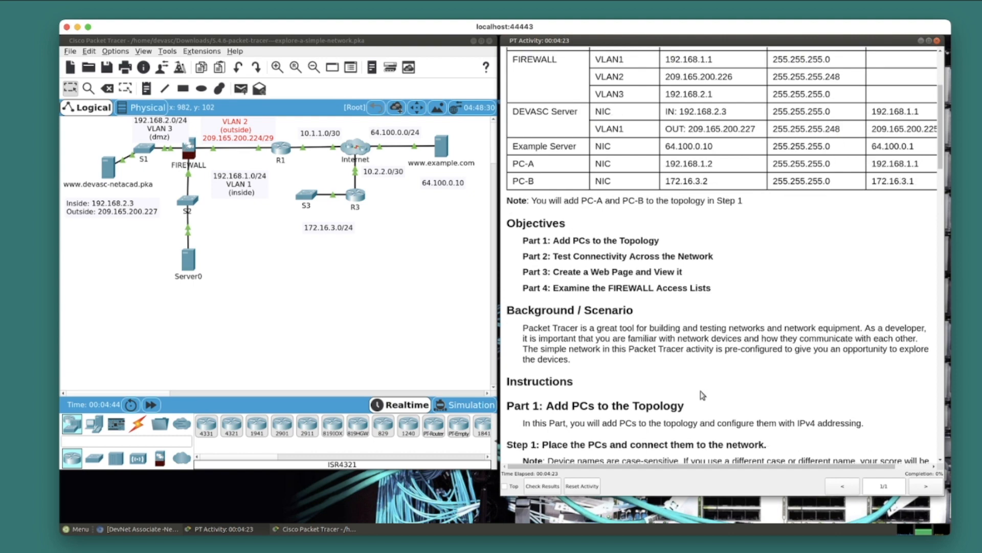
# Place one PC beside Server0 beneath S2 and a second PC beneath S3 in the topology
pyautogui.scroll(-9, 702, 395)
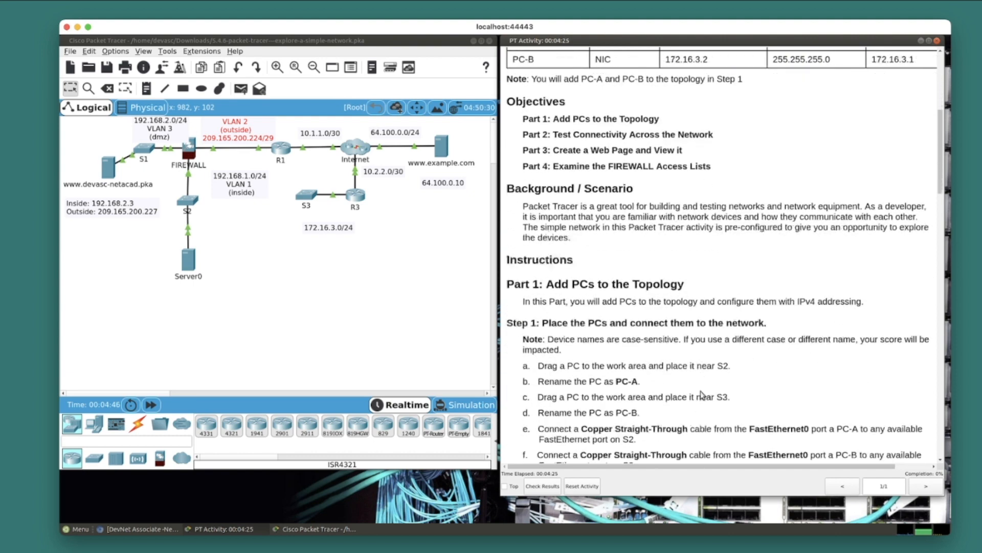
pyautogui.scroll(-4, 700, 390)
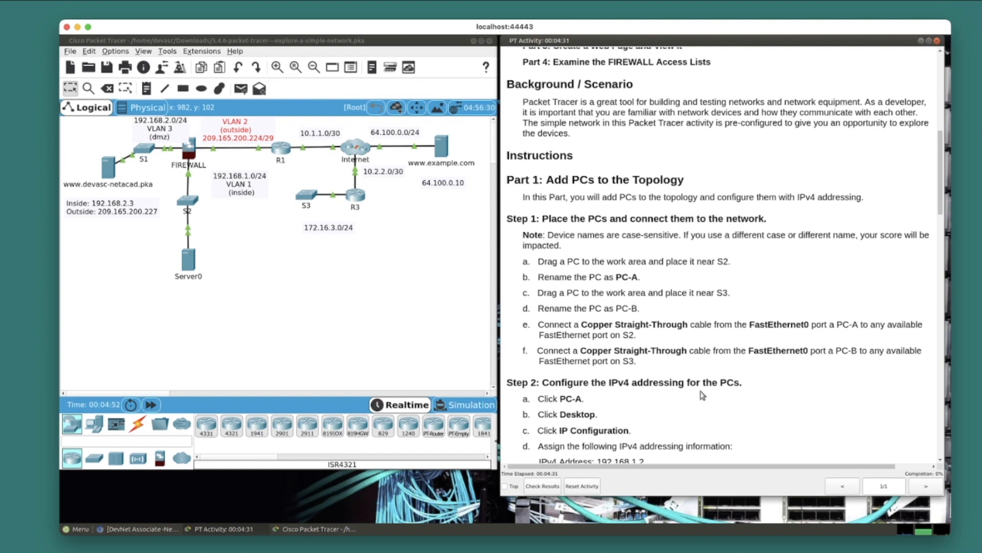
pyautogui.click(95, 424)
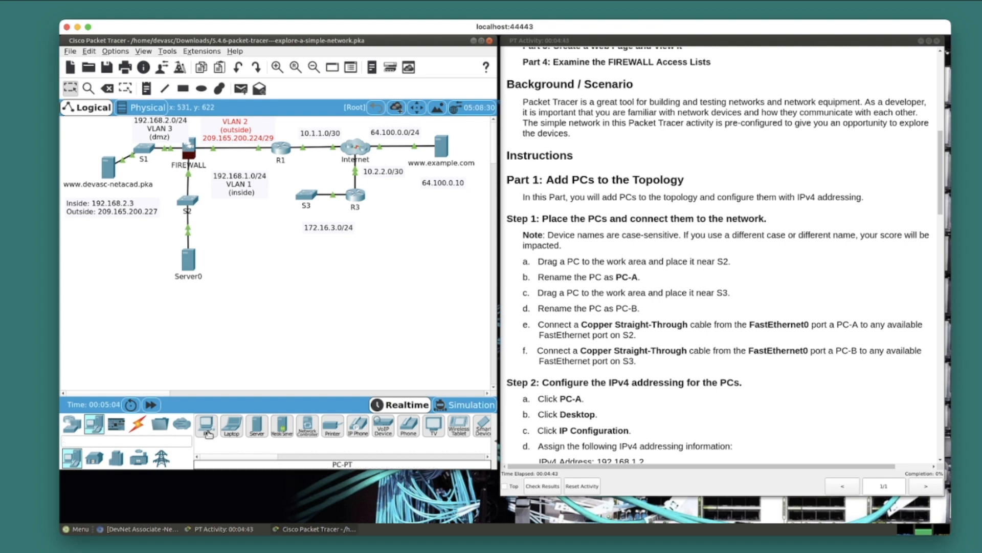
pyautogui.moveTo(208, 434); pyautogui.dragTo(228, 263)
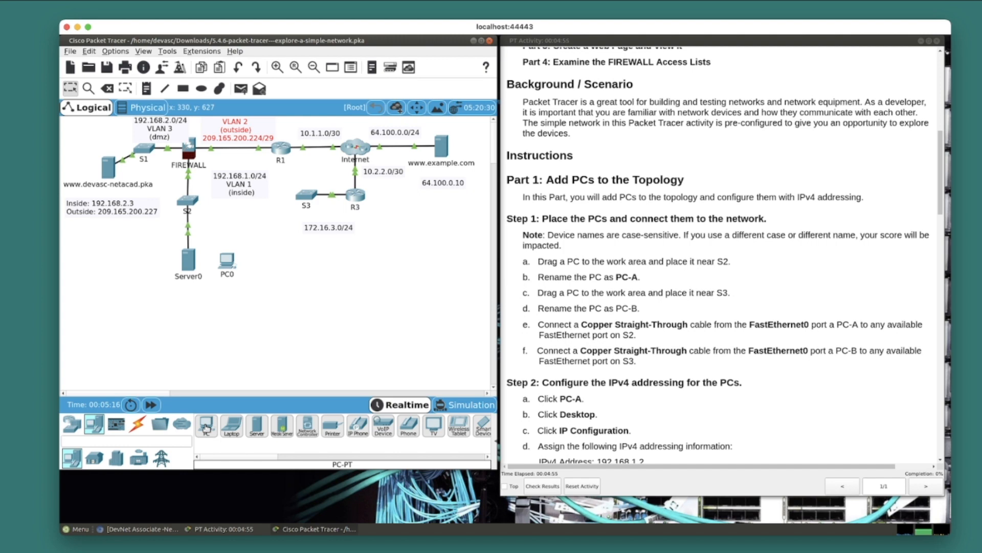
pyautogui.moveTo(207, 429); pyautogui.dragTo(311, 270)
# Rename the PC beside Server0 as PC-A
pyautogui.click(228, 274)
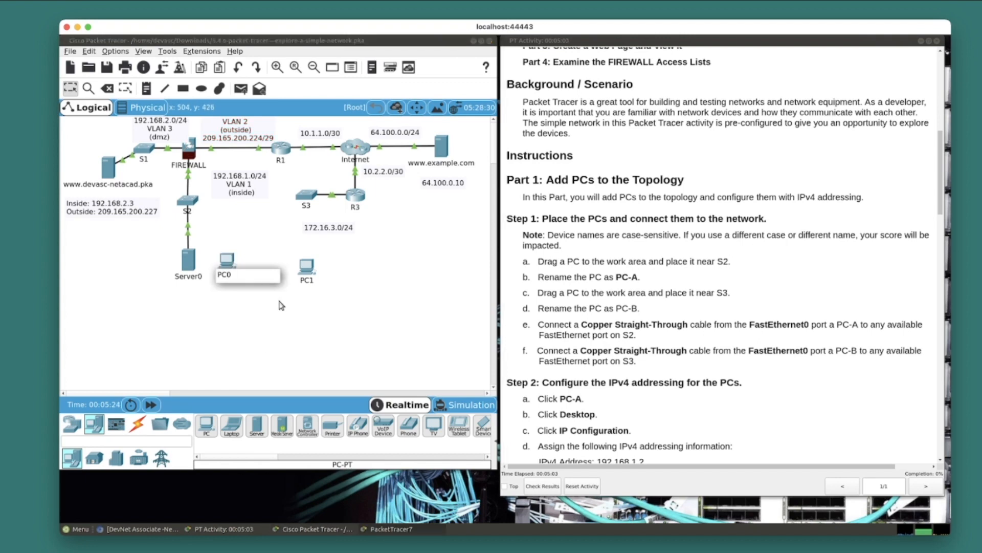
pyautogui.press('End')
pyautogui.press('BackSpace')
pyautogui.write('-A')
# Rename the PC beneath S3 as PC-B and line it up with PC-A
pyautogui.click(307, 279)
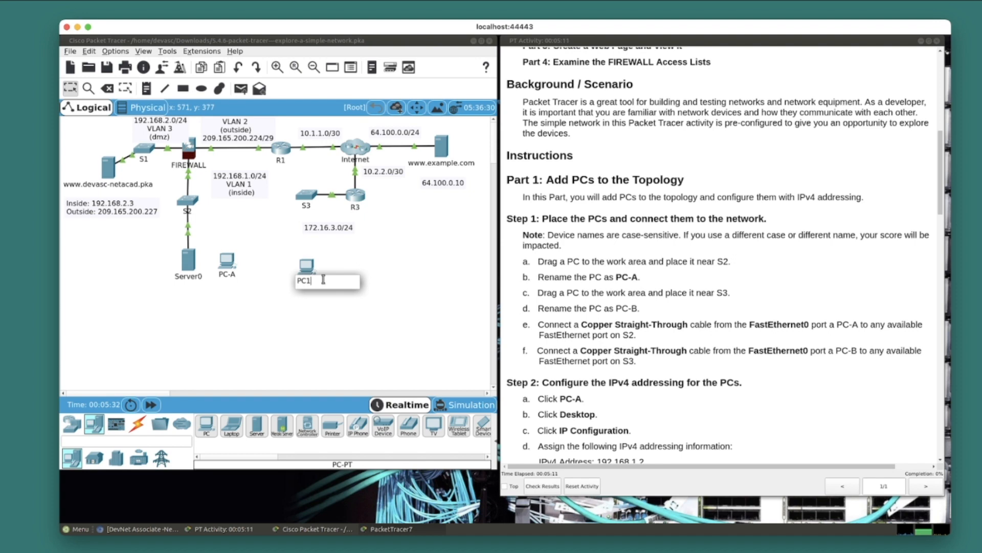
pyautogui.write('-B')
pyautogui.press('Return')
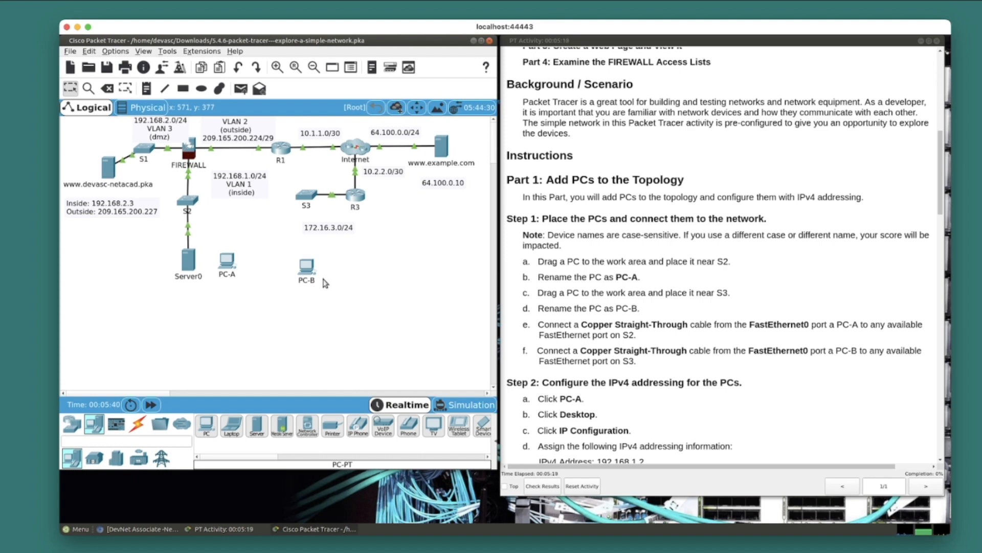
pyautogui.moveTo(311, 273); pyautogui.dragTo(310, 268)
# Connect FastEthernet0 on PC-A to FastEthernet0/1 on S2 with a Copper Straight-Through cable
pyautogui.click(138, 424)
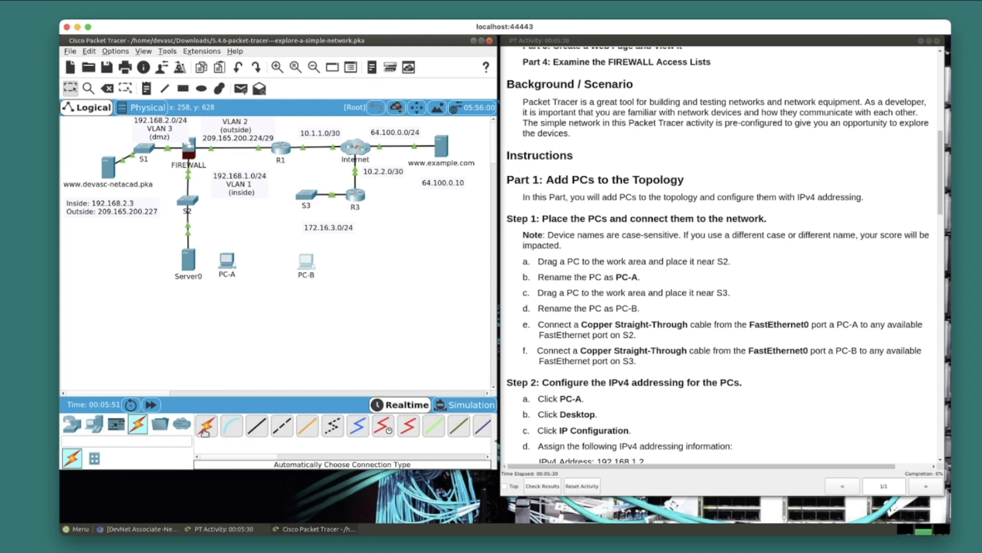
pyautogui.click(255, 427)
pyautogui.click(228, 260)
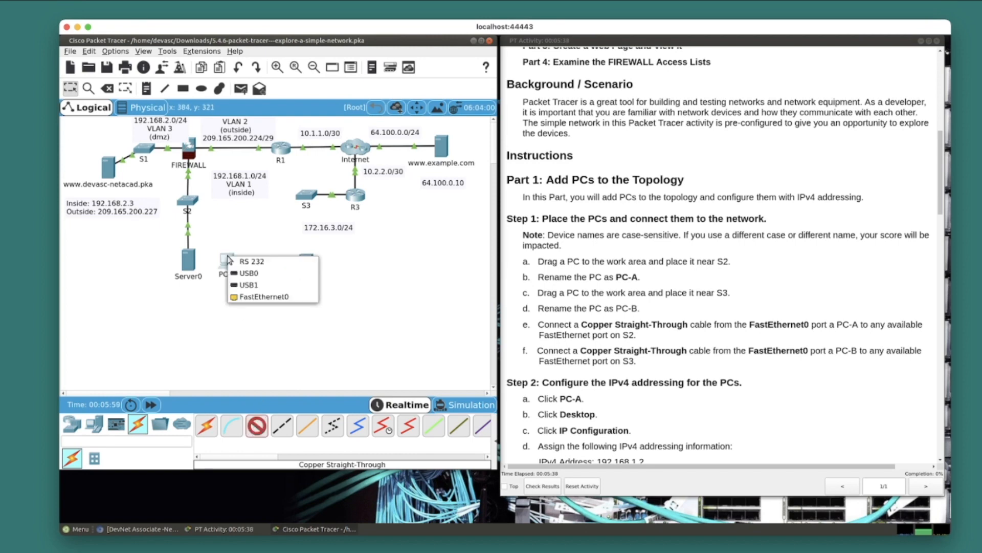
pyautogui.click(301, 299)
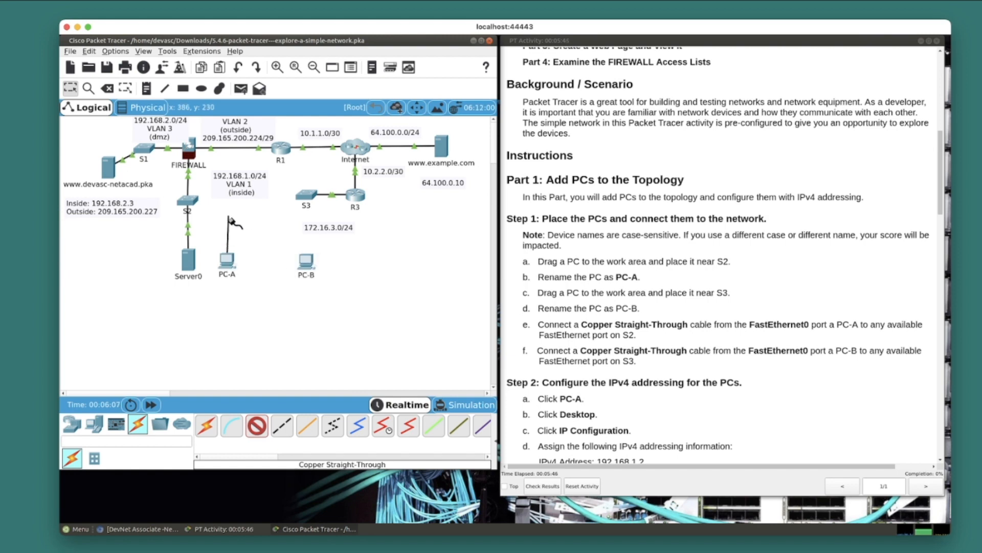
pyautogui.click(188, 200)
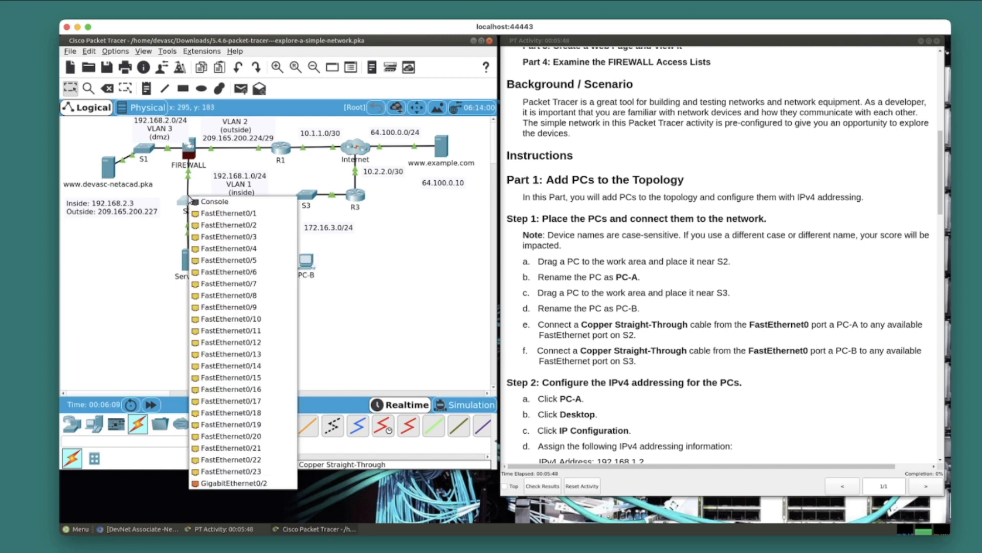
pyautogui.click(215, 214)
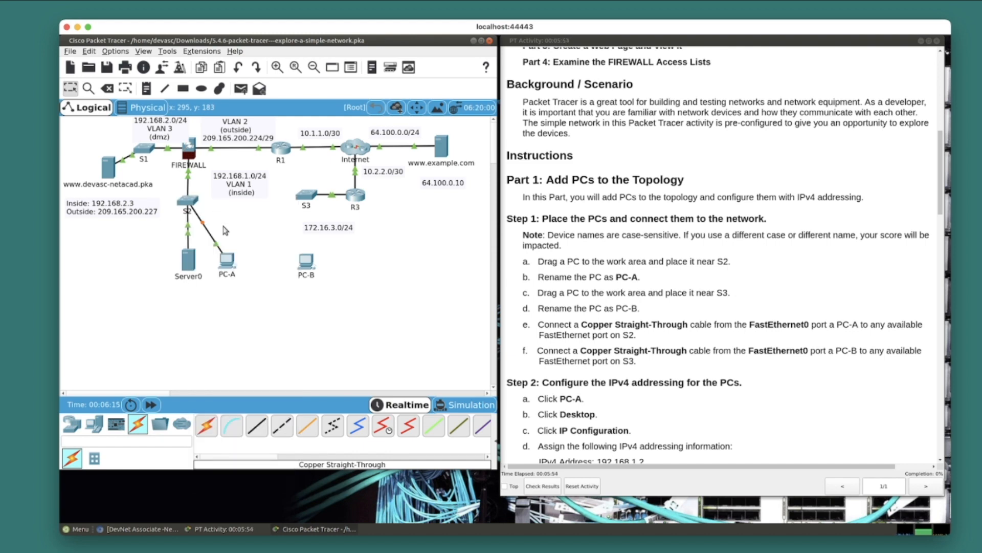
# Connect FastEthernet0 on PC-B to FastEthernet0/1 on S3 with a Copper Straight-Through cable, and move the 172.16.3.0/24 label clear of the cable
pyautogui.click(257, 426)
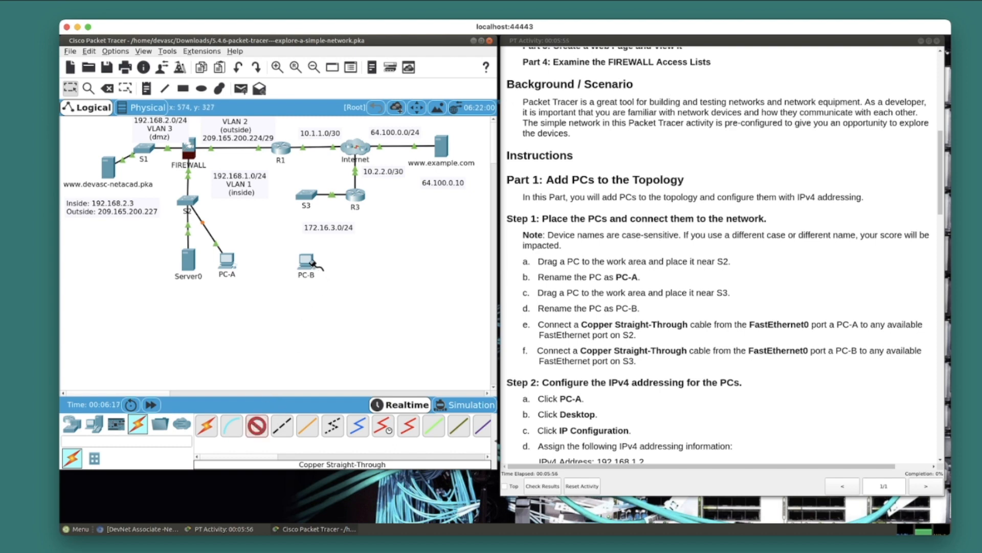
pyautogui.click(307, 260)
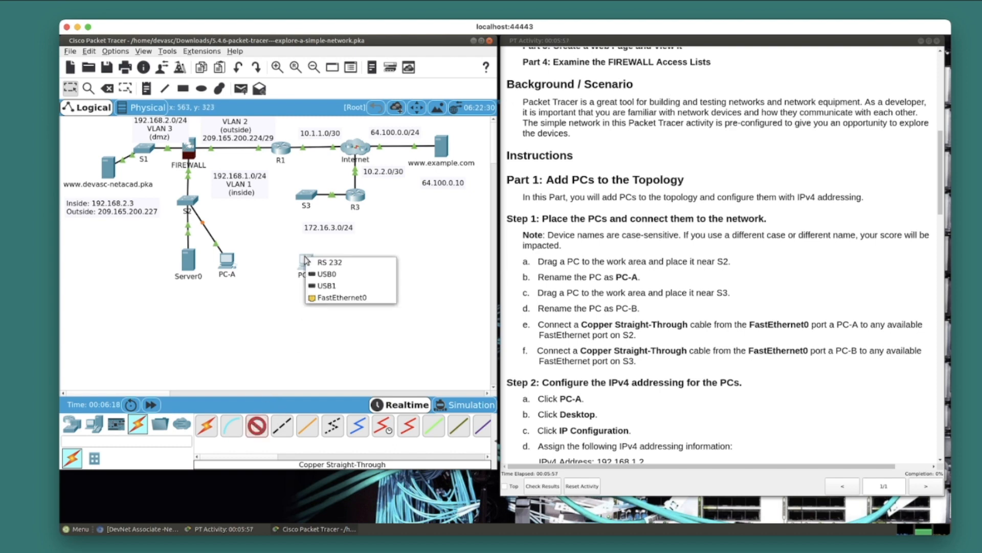
pyautogui.click(364, 298)
pyautogui.click(309, 199)
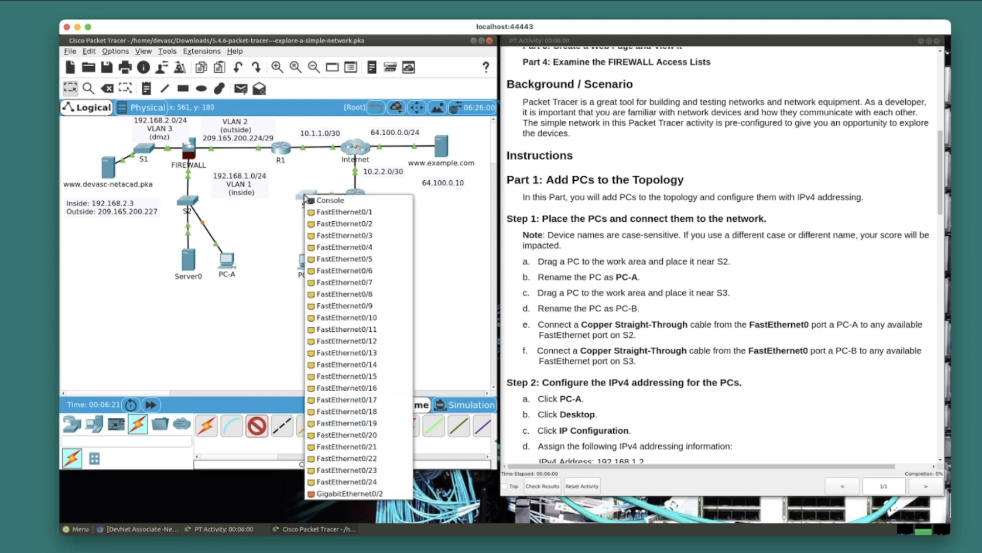
pyautogui.click(323, 213)
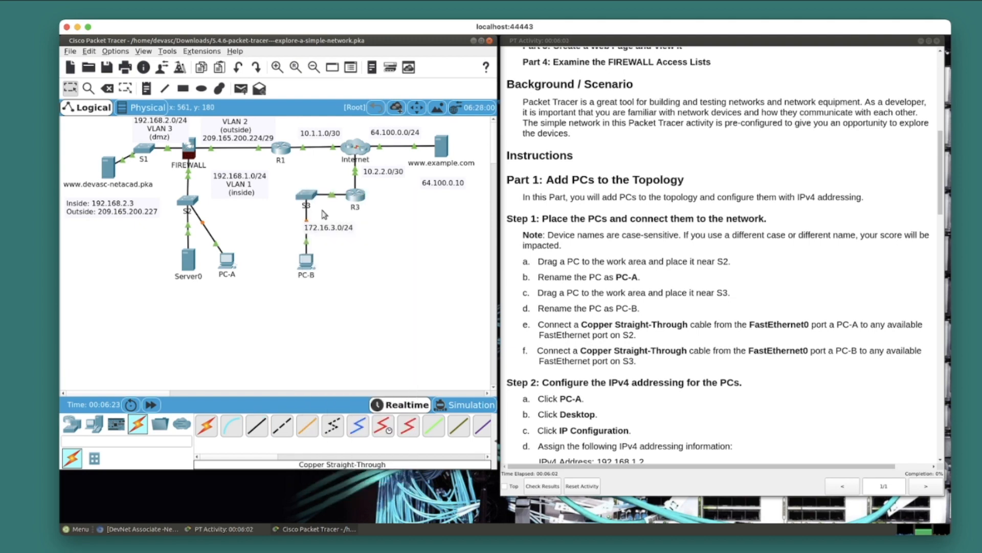
pyautogui.moveTo(343, 233); pyautogui.dragTo(357, 231)
# Add a three-line note below PC-A reading "IP: 192.168.1.2", "SM: 255.255.255.0" and "DG: 192.168.1.1", using the addressing table
pyautogui.click(657, 258)
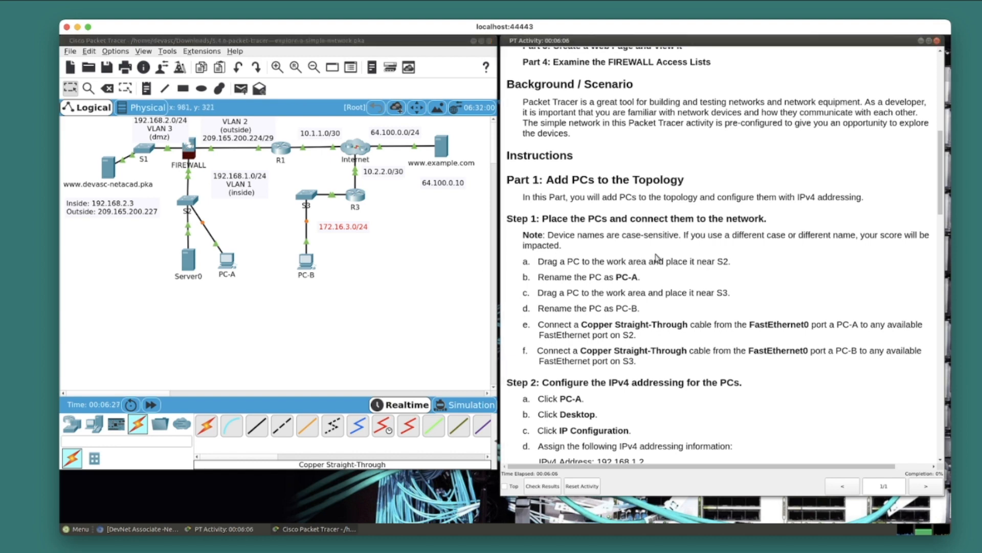
pyautogui.scroll(10, 658, 258)
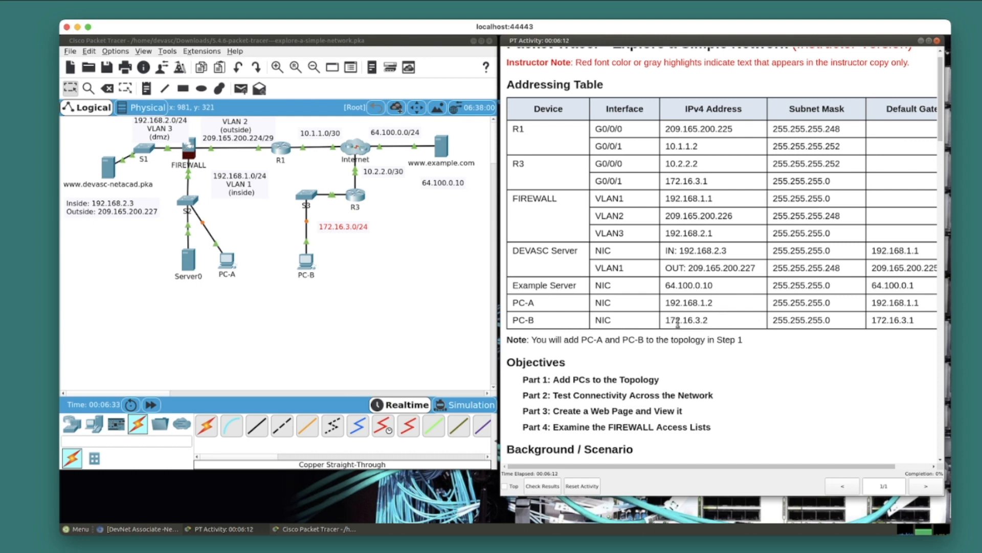
pyautogui.click(143, 94)
pyautogui.click(213, 296)
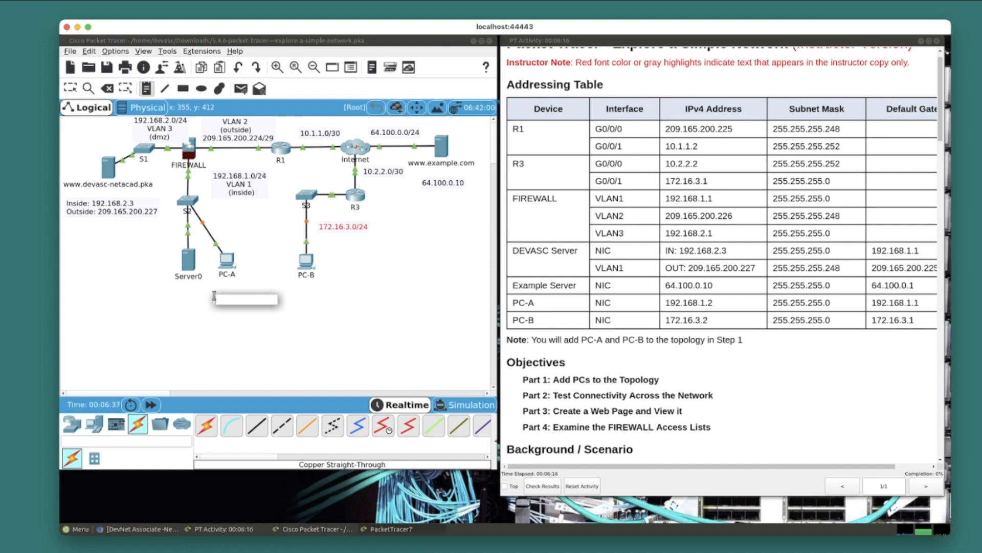
pyautogui.write('IP')
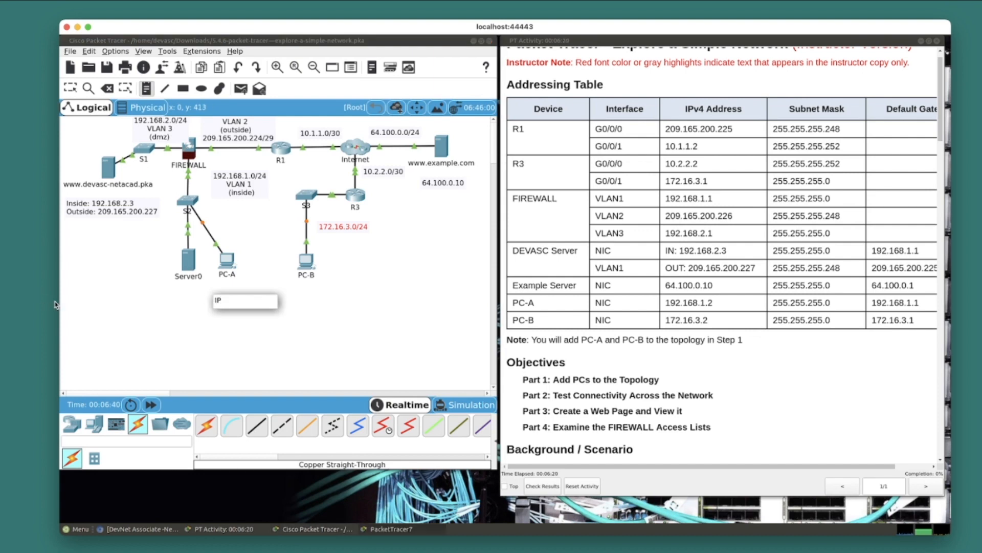
pyautogui.write(': 192.168.1.2')
pyautogui.press('Return')
pyautogui.write('SM: 255.255.255.')
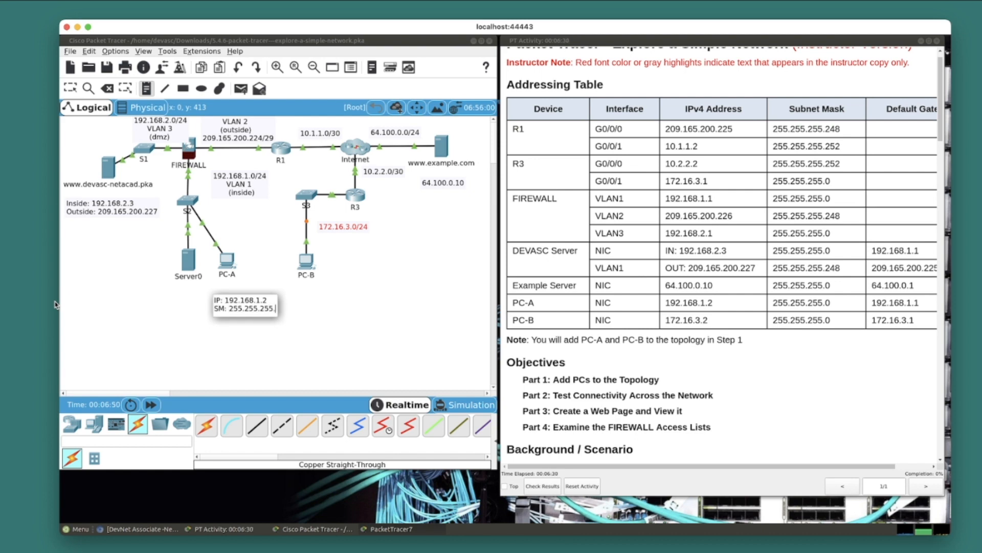
pyautogui.write('0')
pyautogui.press('Return')
pyautogui.write('DG')
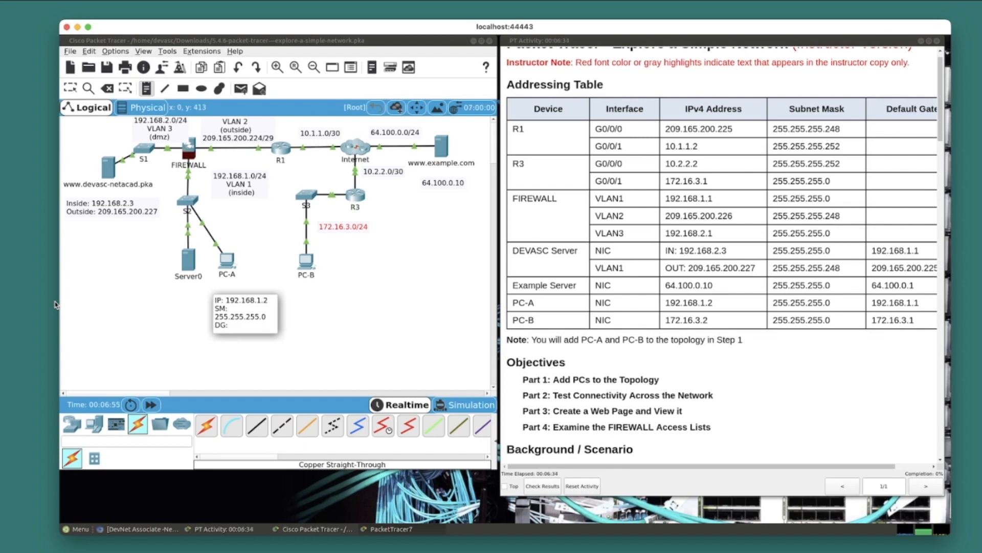
pyautogui.write(': 192.168.1.1')
pyautogui.click(122, 338)
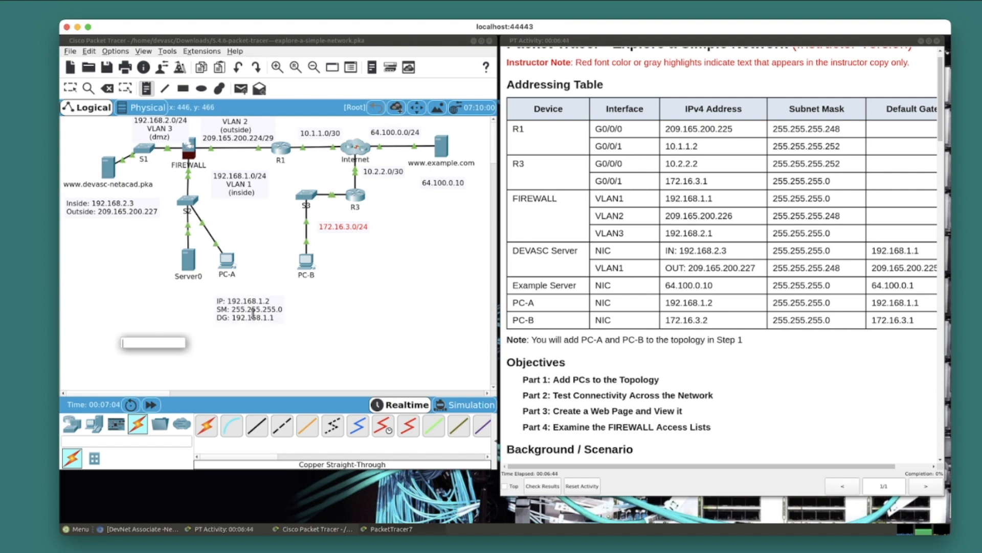
pyautogui.press('Escape')
# Move the addressing note closer beneath PC-A and place a copy of it beneath PC-B
pyautogui.moveTo(255, 307); pyautogui.dragTo(248, 297)
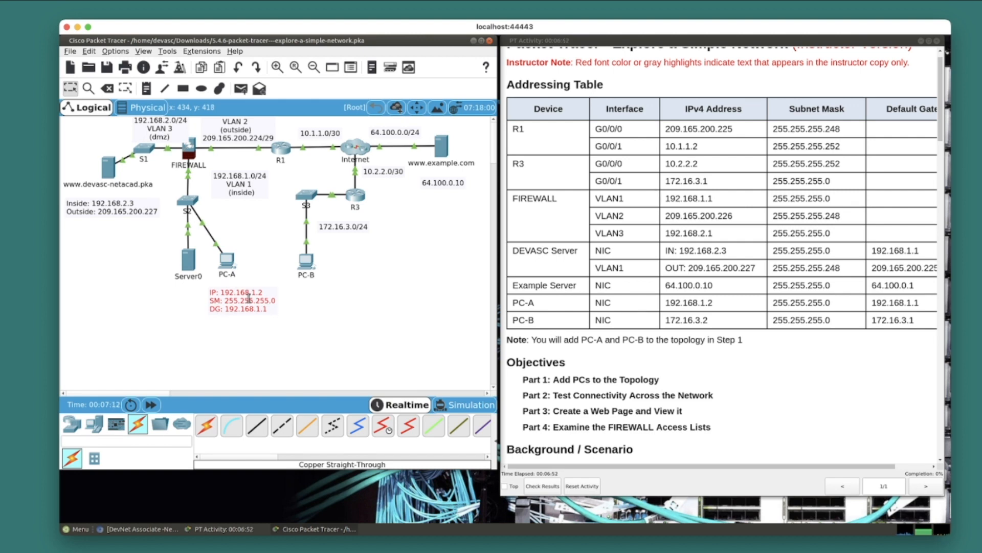
pyautogui.hotkey('ctrl', 'c')
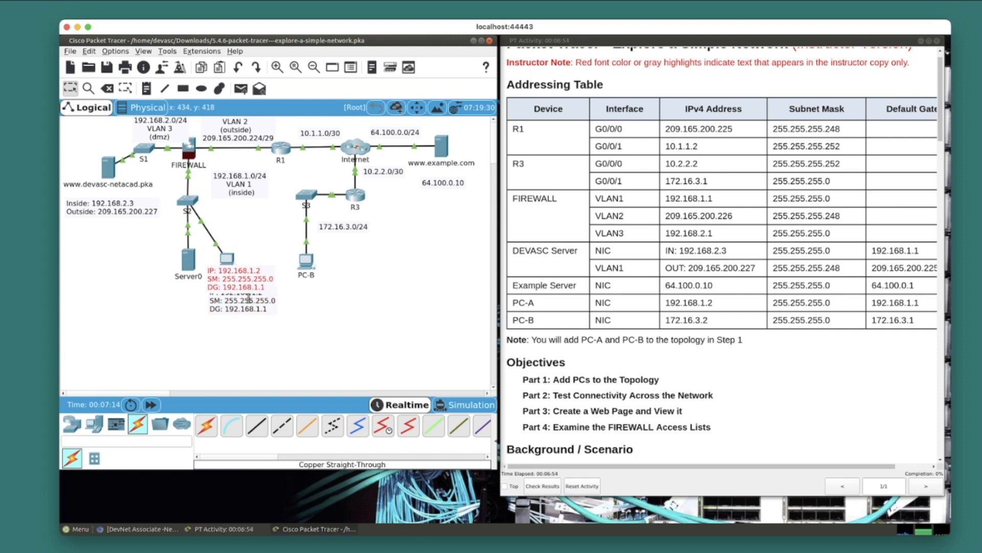
pyautogui.hotkey('ctrl', 'v')
pyautogui.moveTo(236, 281); pyautogui.dragTo(311, 297)
# Change the note beneath PC-B to IP 172.16.3.2 and DG 172.16.3.1
pyautogui.doubleClick(312, 297)
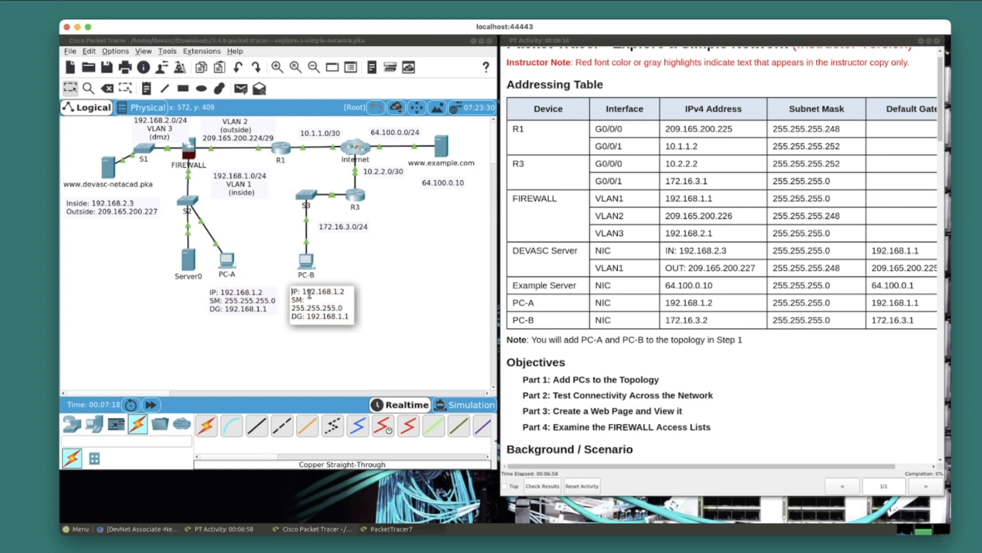
pyautogui.keyDown('shift'); pyautogui.click(348, 291); pyautogui.keyUp('shift')
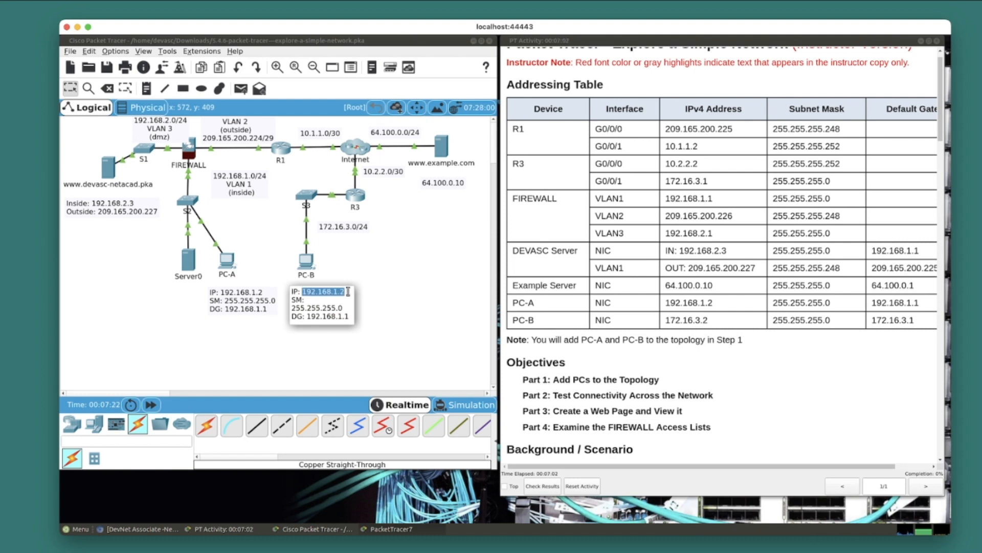
pyautogui.press('BackSpace')
pyautogui.write('172.16.3.2')
pyautogui.press('Right')
pyautogui.press('Right')
pyautogui.press('Right')
pyautogui.press('Right')
pyautogui.press('Right')
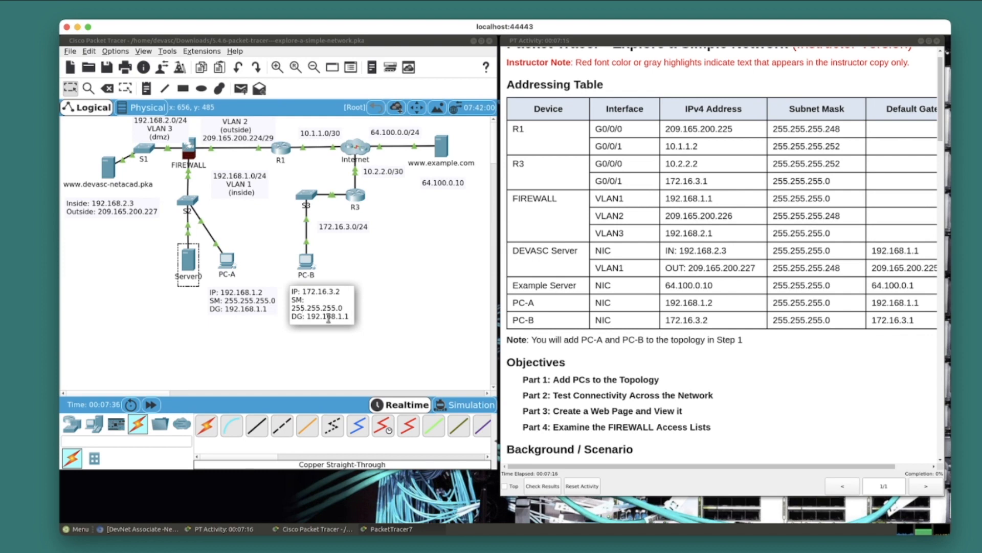
pyautogui.hotkey('shift', 'End')
pyautogui.write('172.16.3.1')
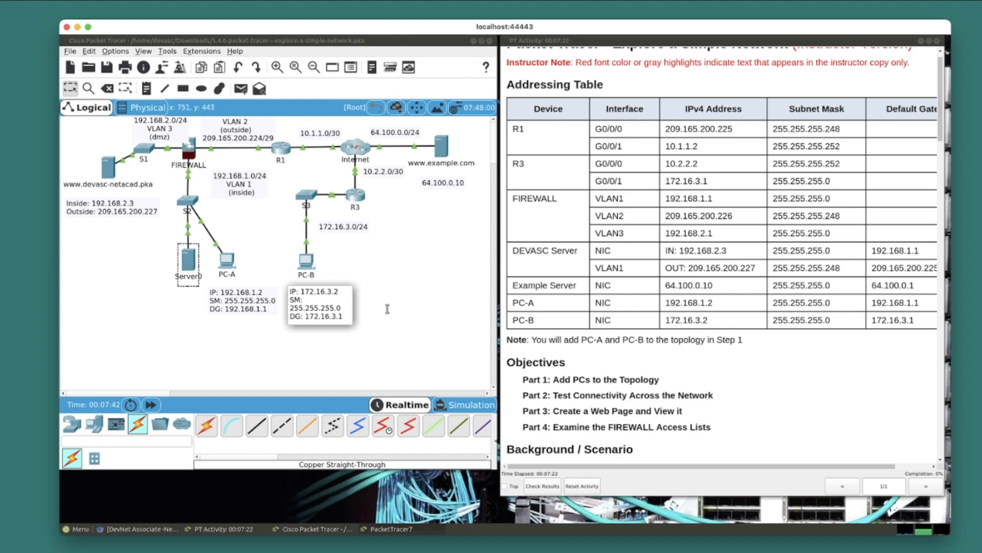
pyautogui.click(388, 308)
# Find Step 2 of the activity instructions on IPv4 addressing and open PC-A's IP Configuration
pyautogui.click(675, 393)
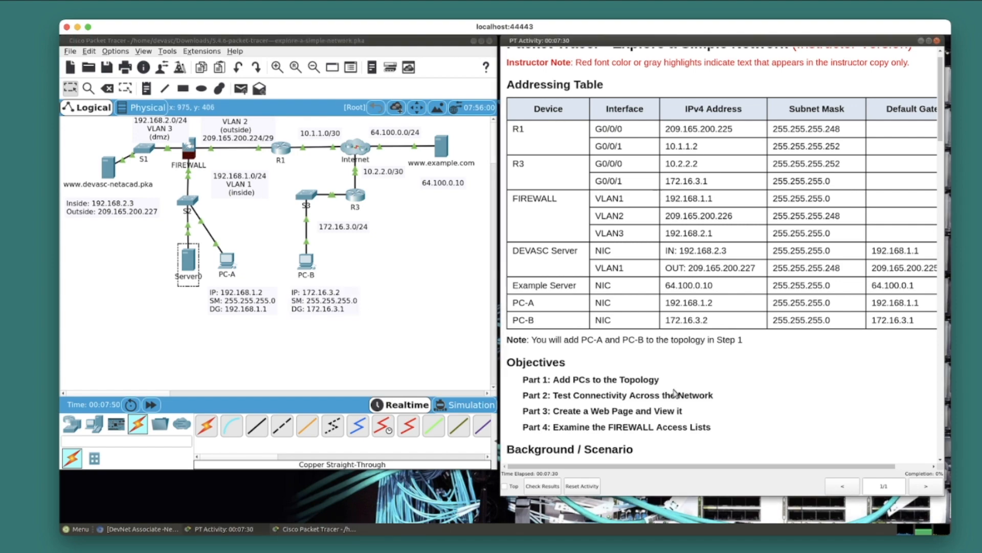
pyautogui.scroll(-10, 675, 393)
pyautogui.scroll(-7, 675, 393)
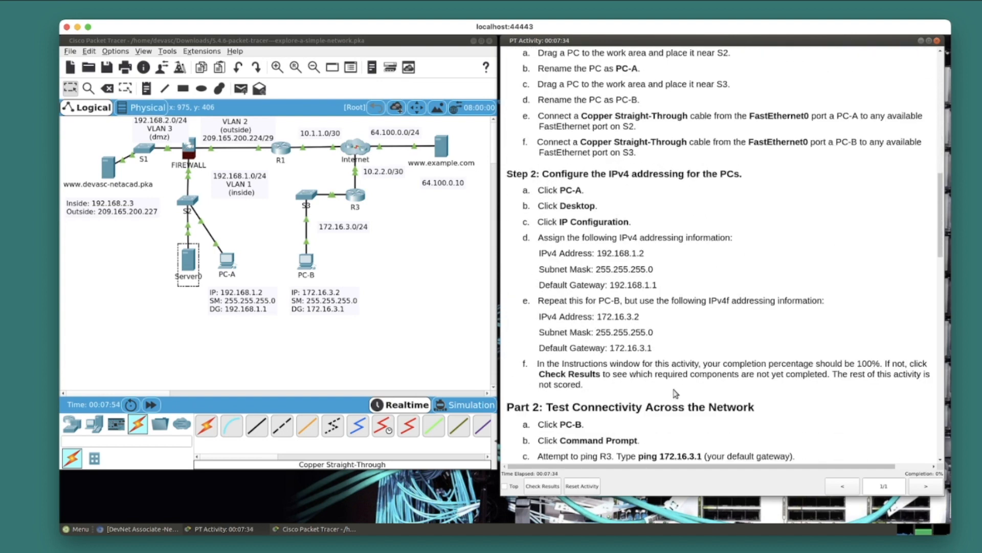
pyautogui.click(253, 246)
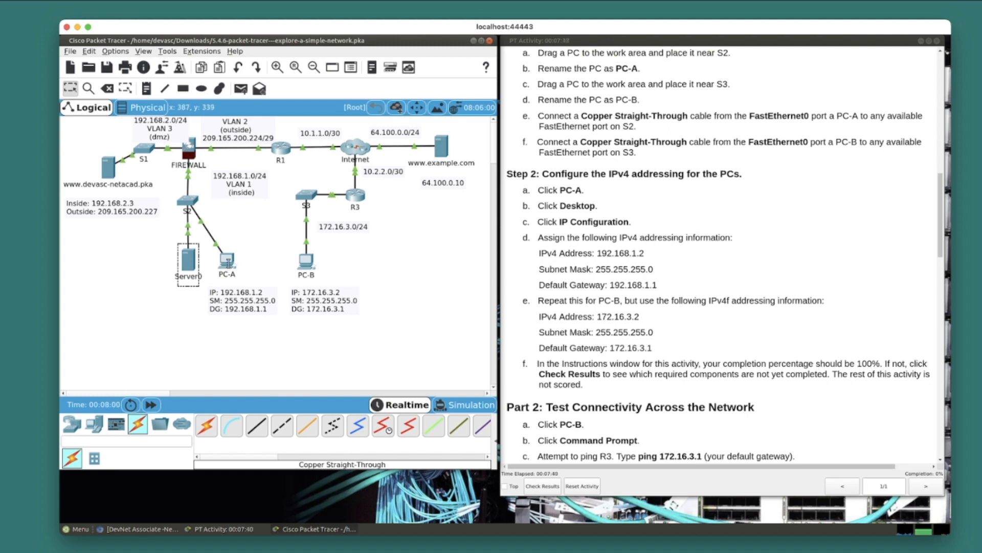
pyautogui.click(228, 261)
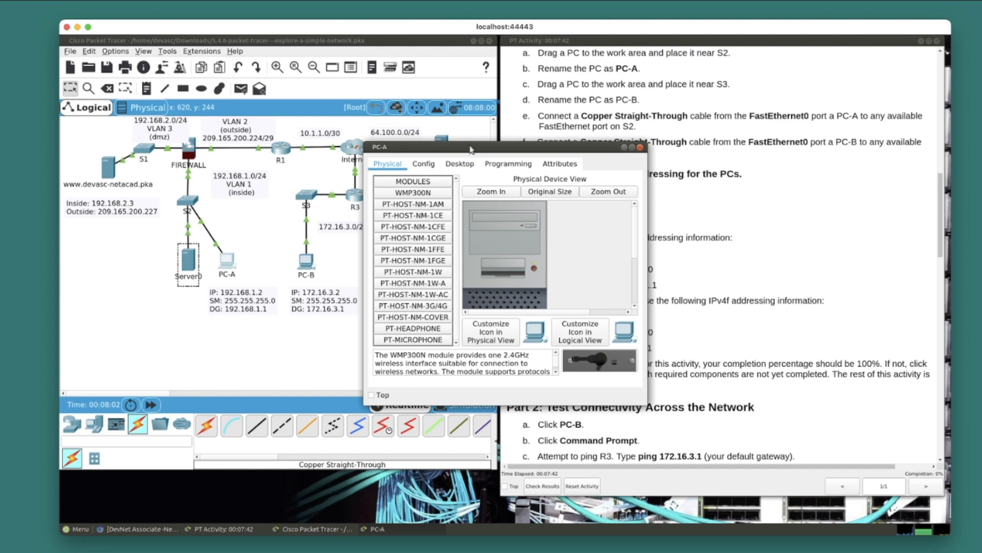
pyautogui.moveTo(471, 147); pyautogui.dragTo(385, 130)
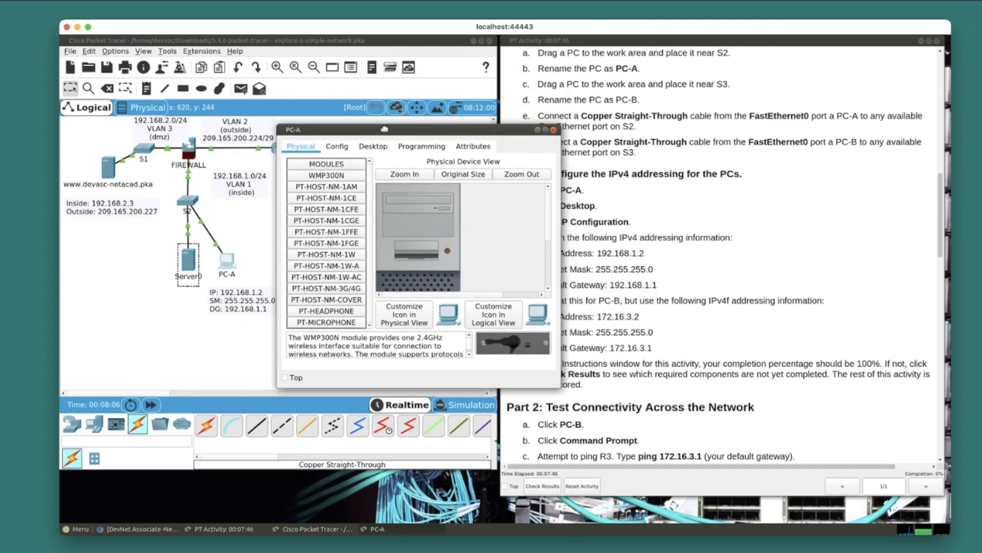
pyautogui.click(377, 147)
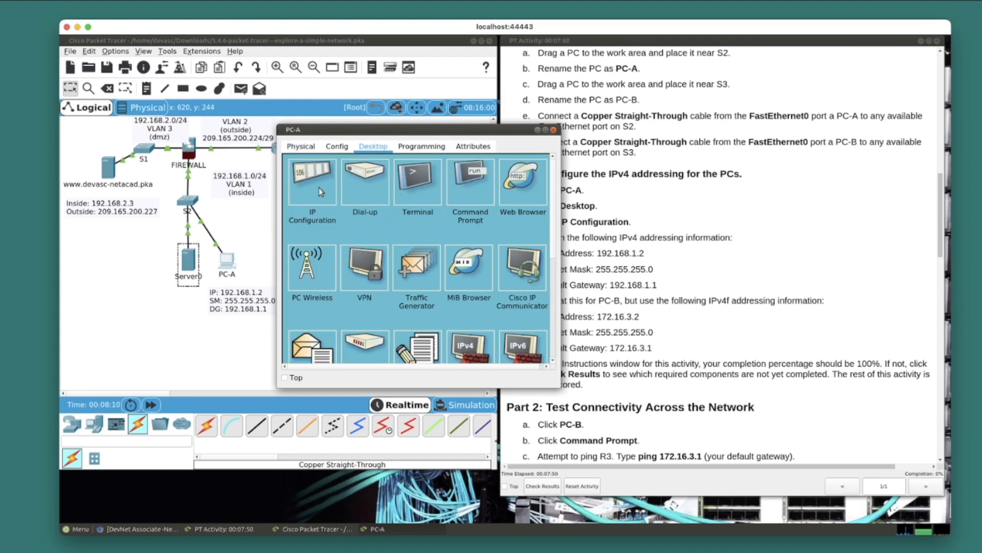
pyautogui.click(318, 188)
# Give PC-A the static IP address 192.168.1.2, mask 255.255.255.0 and default gateway 192.168.1.1, and close its window
pyautogui.click(428, 218)
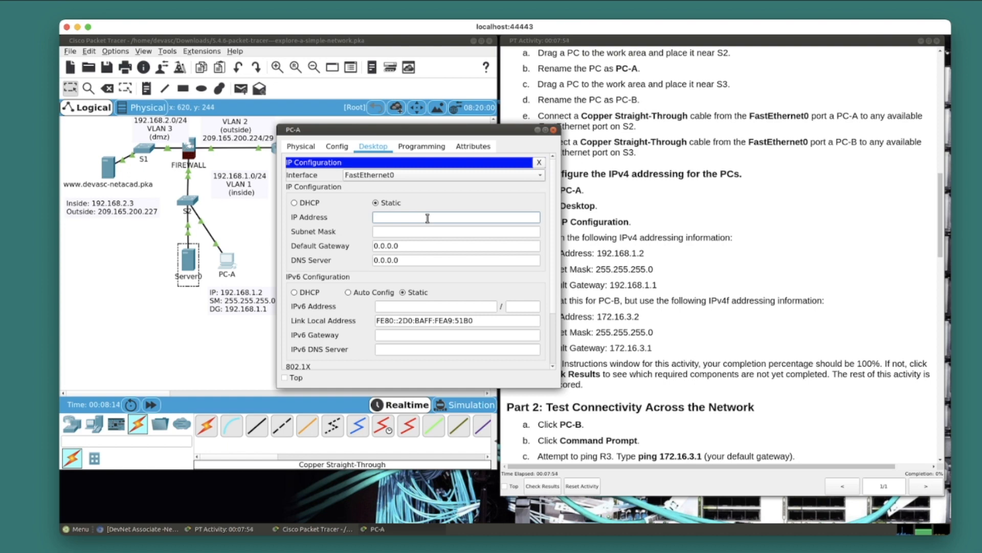
pyautogui.write('192.168.1.2')
pyautogui.press('Tab')
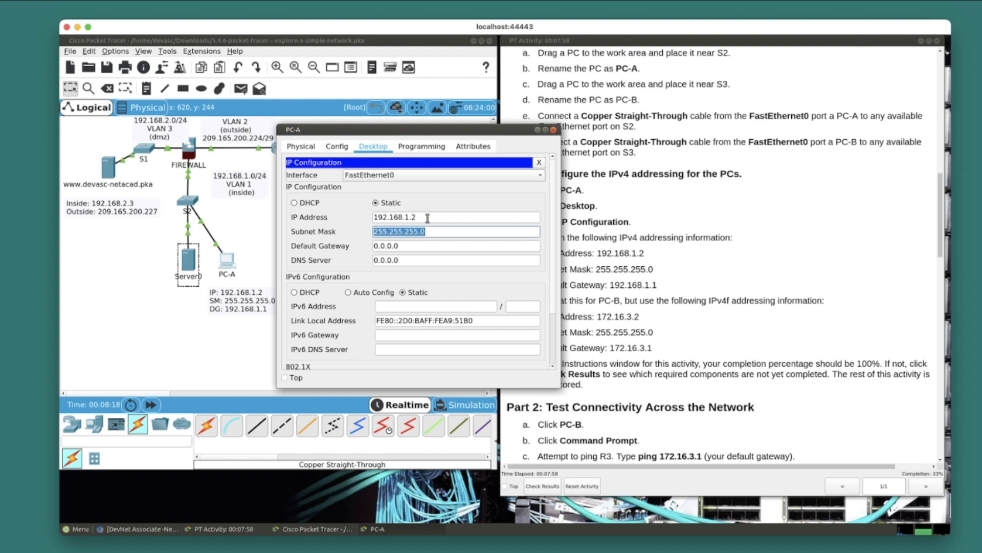
pyautogui.press('Tab')
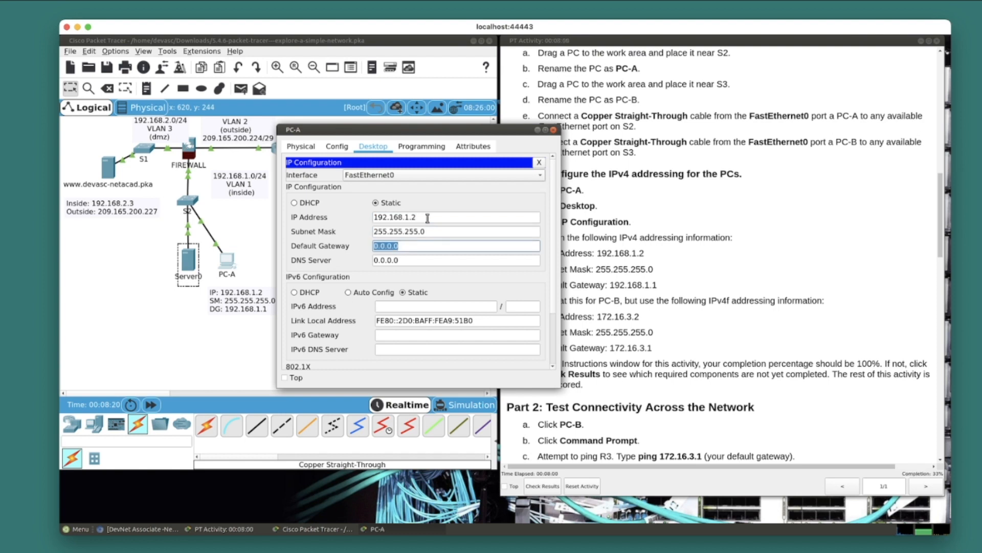
pyautogui.write('192.168.1.1')
pyautogui.press('Tab')
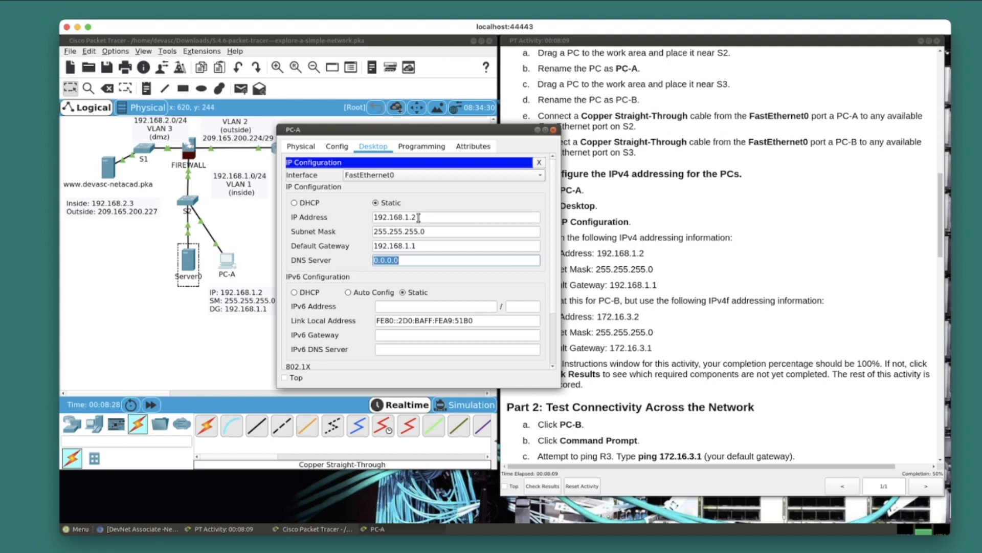
pyautogui.click(541, 162)
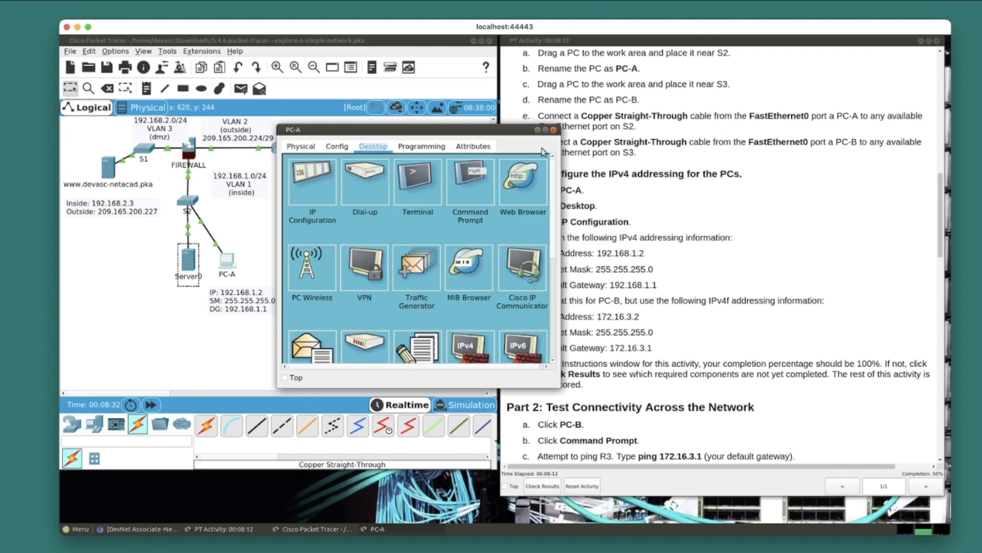
pyautogui.click(553, 131)
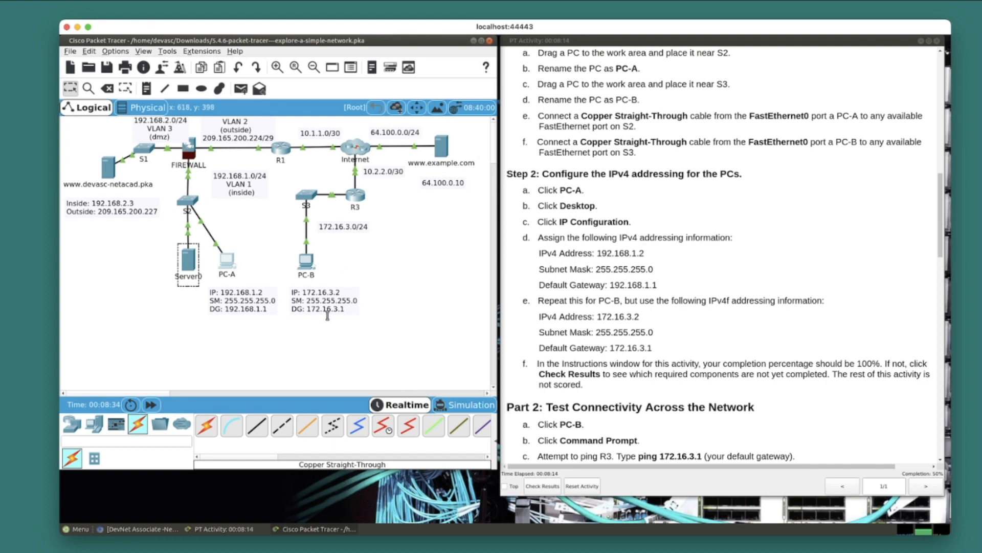
# Open PC-B's IP Configuration and set its static IP address to 172.16.3.2
pyautogui.click(307, 261)
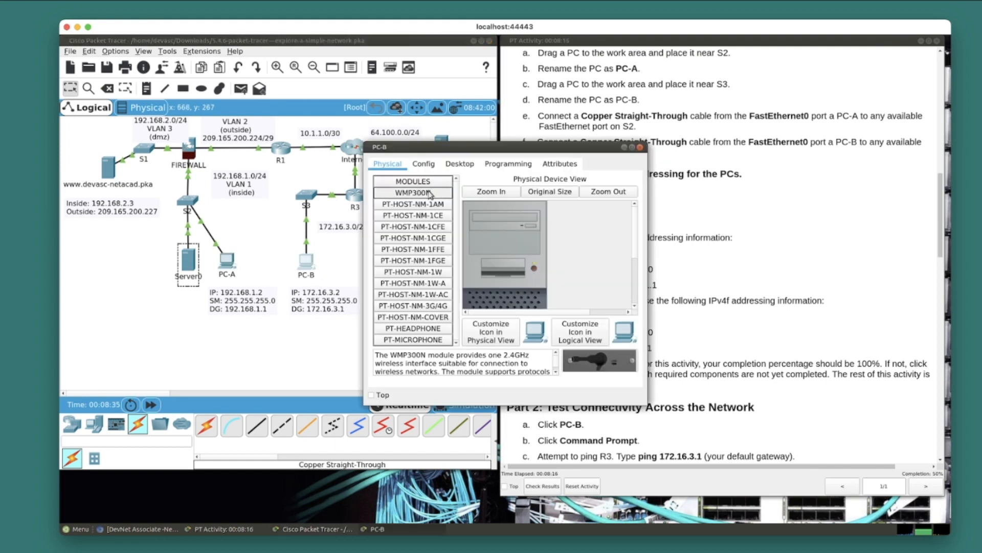
pyautogui.click(468, 166)
pyautogui.click(410, 201)
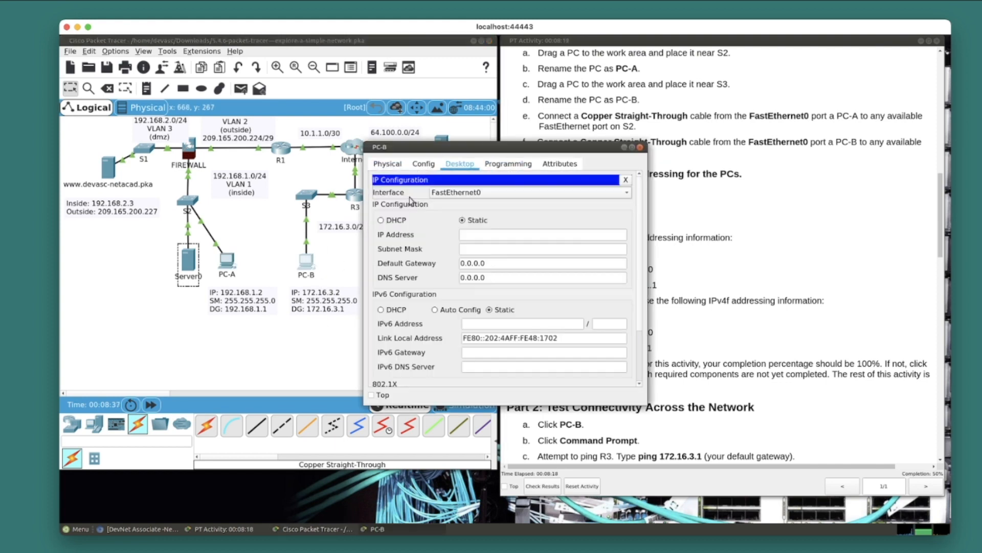
pyautogui.click(487, 234)
pyautogui.write('172.16.3.2')
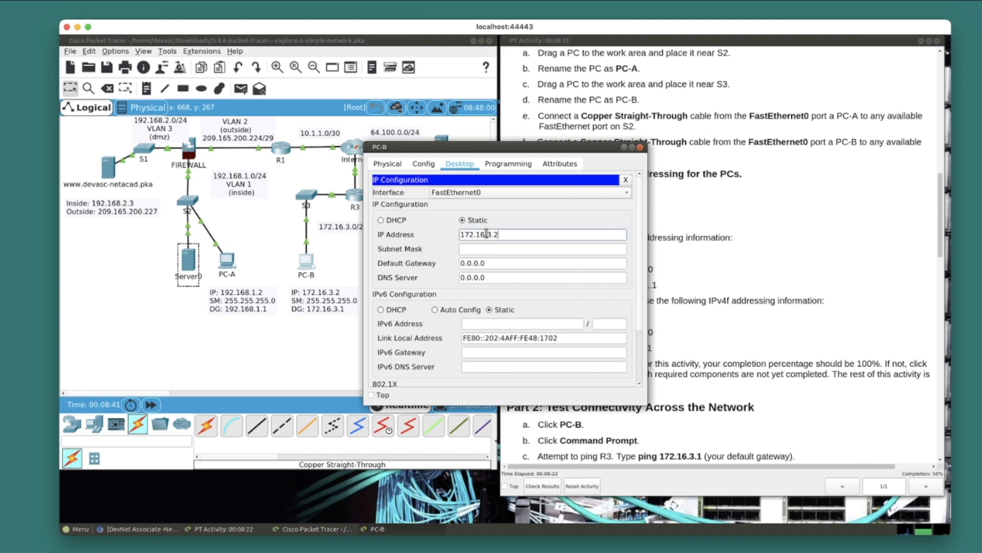
pyautogui.press('Tab')
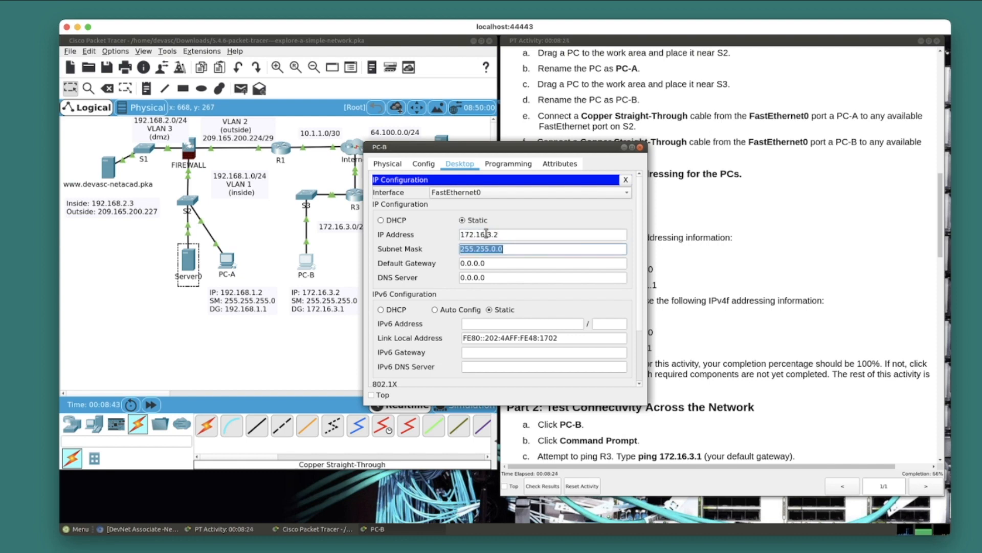
# Set PC-B's subnet mask to 255.255.255.0 and default gateway to 172.16.3.1, and close its window
pyautogui.press('Right')
pyautogui.write('255')
pyautogui.press('Tab')
pyautogui.write('172.16.3.1')
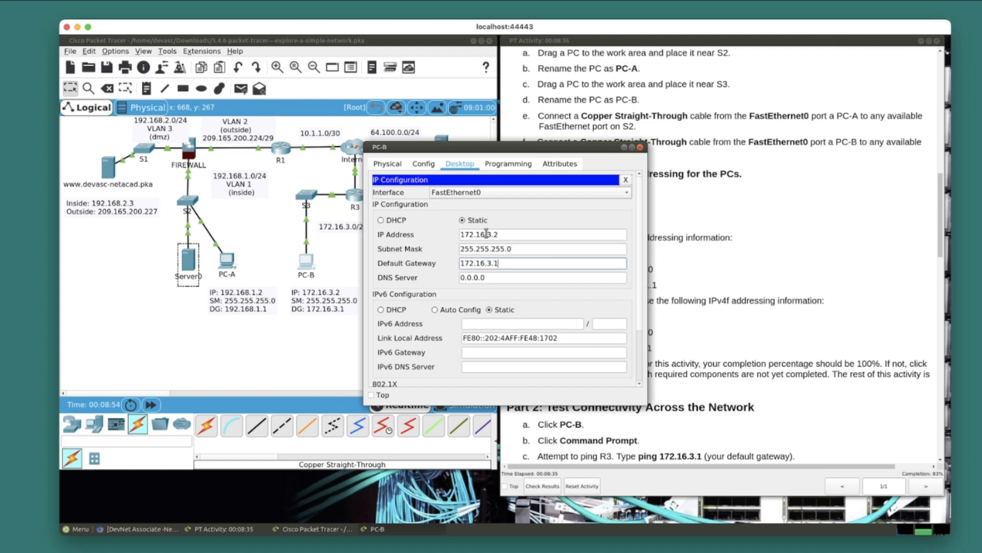
pyautogui.press('Tab')
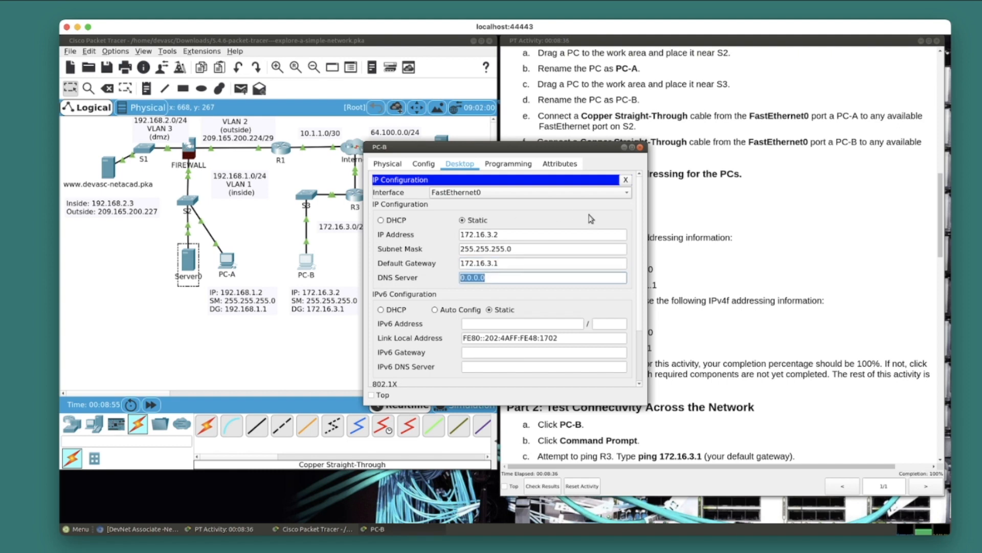
pyautogui.click(625, 181)
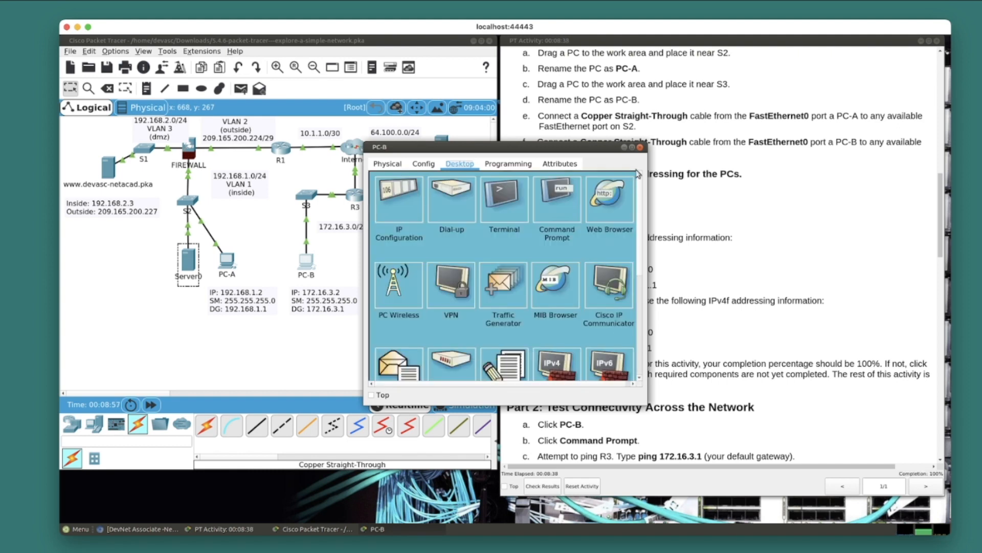
pyautogui.click(639, 147)
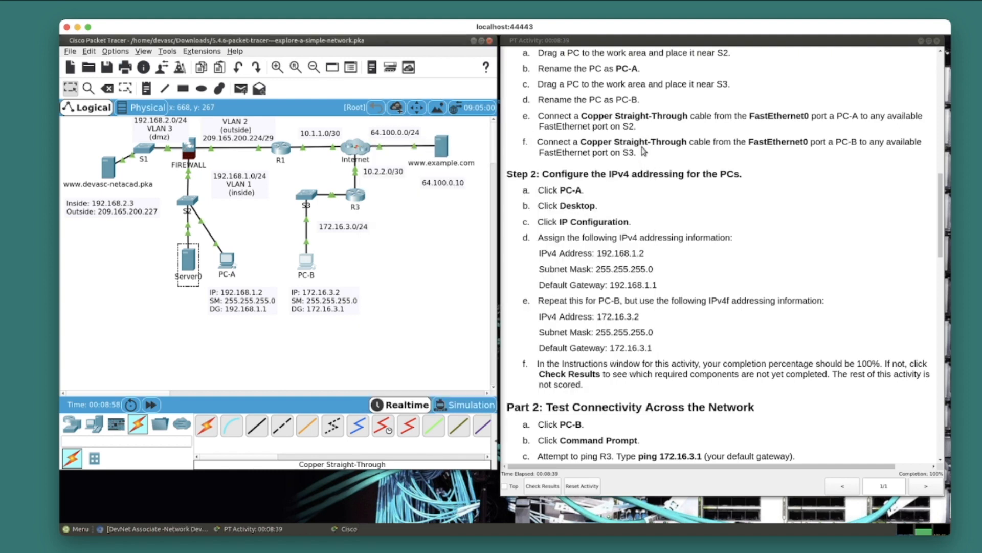
# Following Part 2 of the instructions, ping R3 at 172.16.3.1 from PC-B's Command Prompt
pyautogui.click(680, 329)
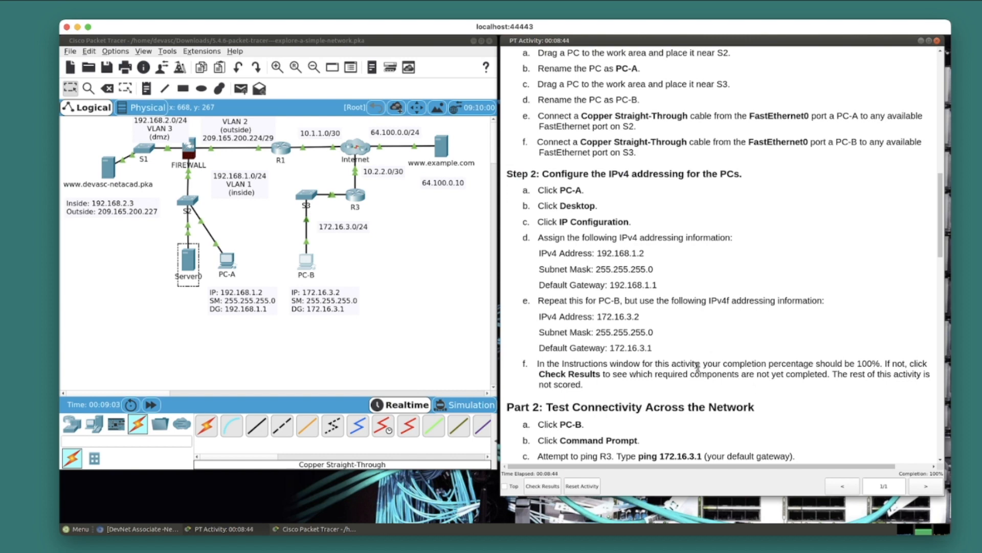
pyautogui.scroll(-5, 697, 366)
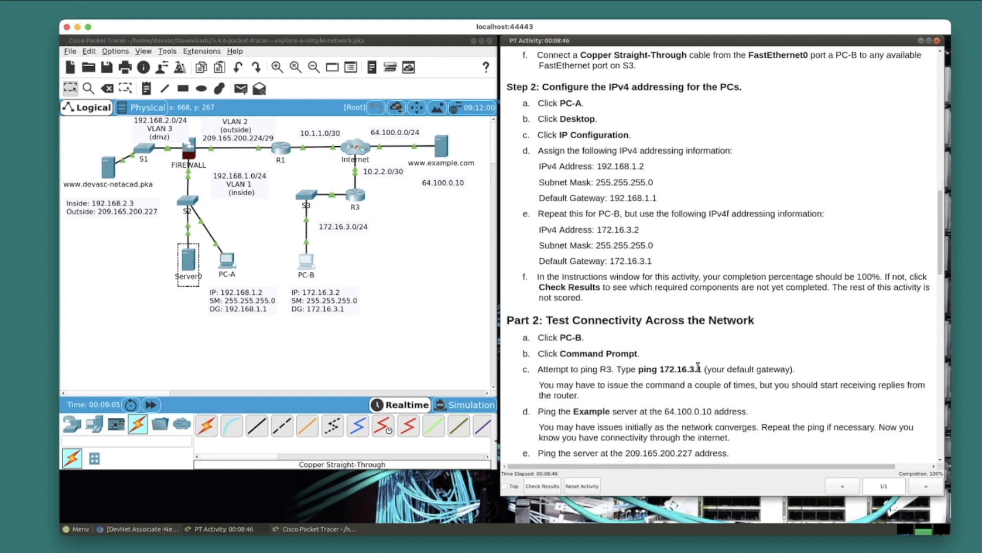
pyautogui.scroll(-2, 698, 366)
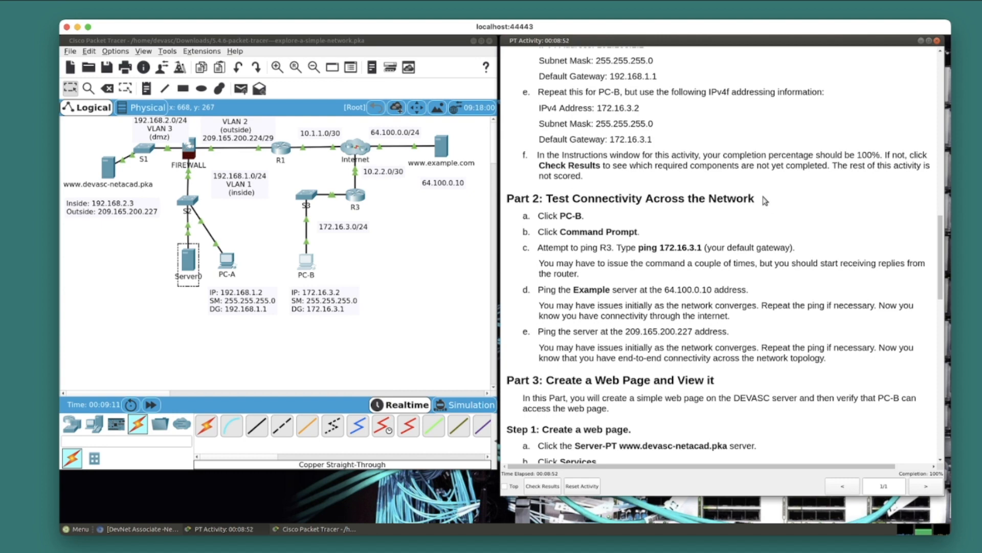
pyautogui.click(309, 261)
pyautogui.moveTo(494, 146); pyautogui.dragTo(287, 146)
pyautogui.click(349, 195)
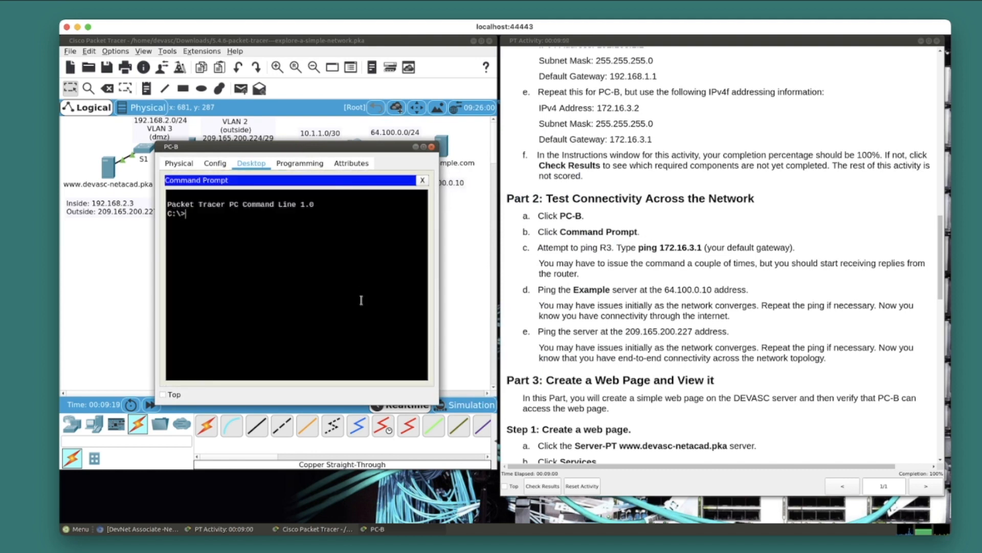
pyautogui.write('ping 172.16.3.1')
pyautogui.press('Return')
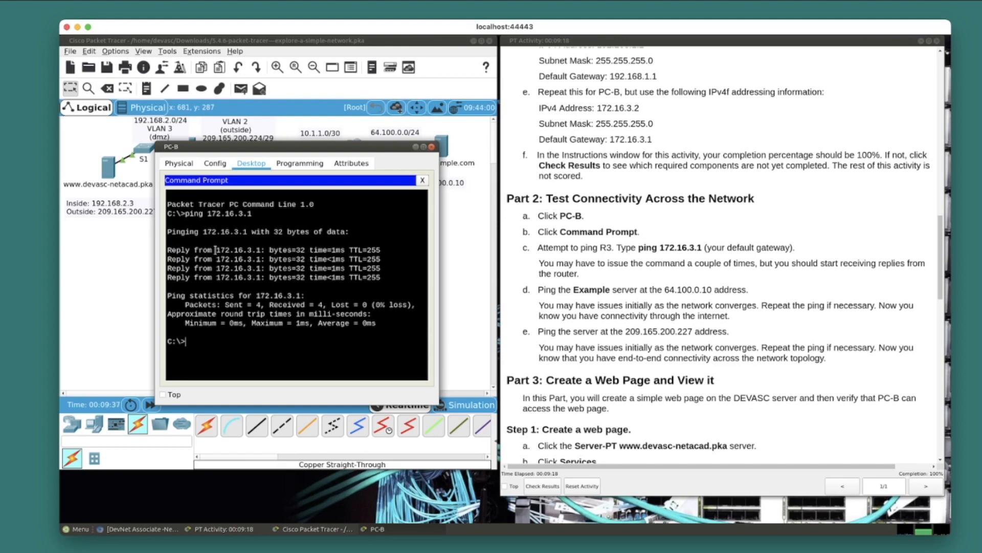
# Ping the Example server at 64.100.0.10 from PC-B and fast-forward the simulation time so the network converges
pyautogui.moveTo(277, 148); pyautogui.dragTo(279, 207)
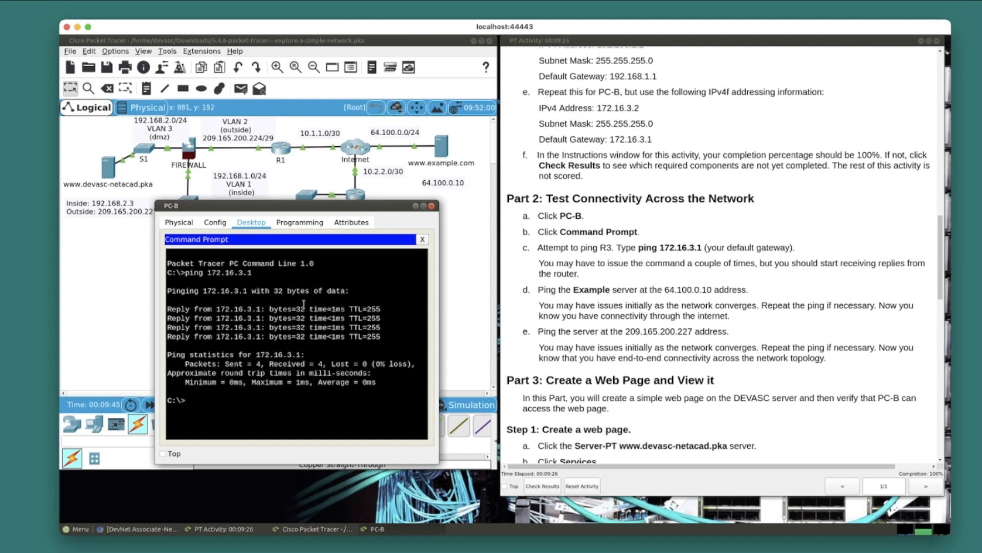
pyautogui.write('ping 64.100.0.10')
pyautogui.press('Return')
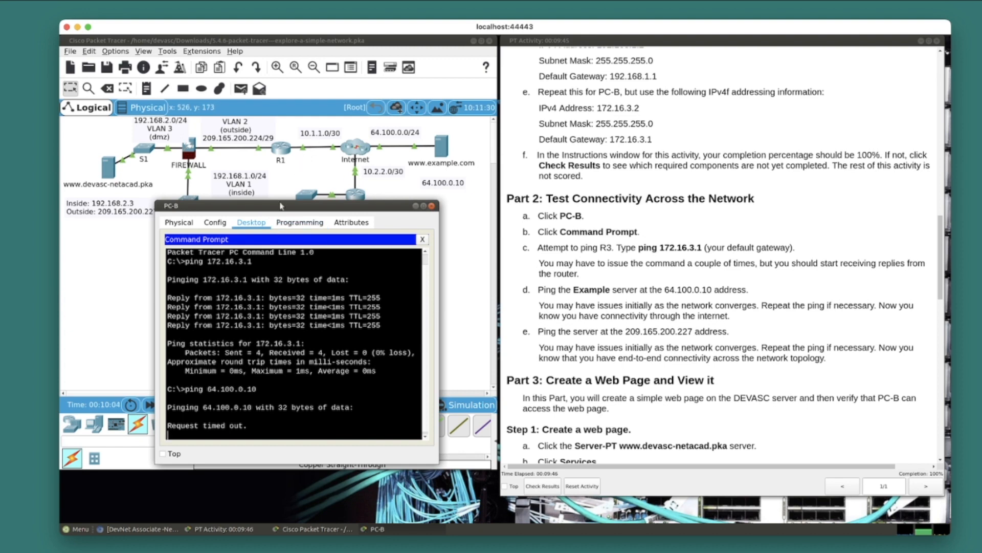
pyautogui.moveTo(280, 209); pyautogui.dragTo(653, 162)
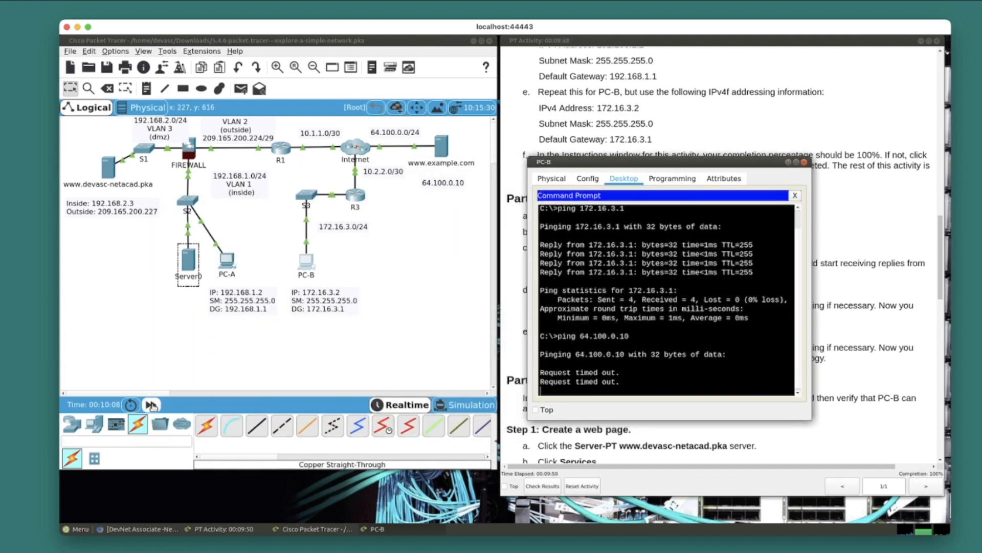
pyautogui.click(151, 405)
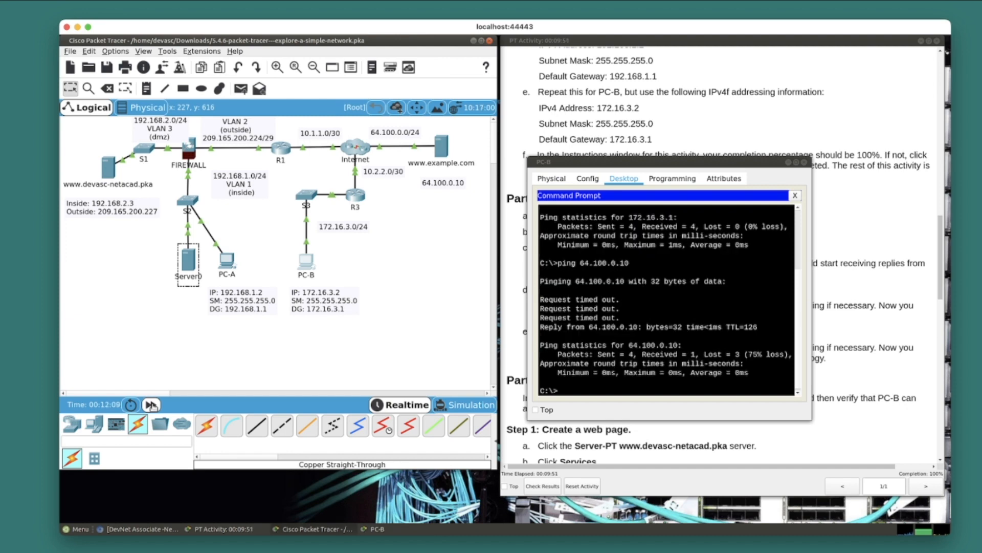
pyautogui.click(151, 404)
pyautogui.click(151, 405)
# Repeat the ping to 64.100.0.10 and close PC-B's Command Prompt and device window
pyautogui.click(717, 365)
pyautogui.press('Up')
pyautogui.press('Return')
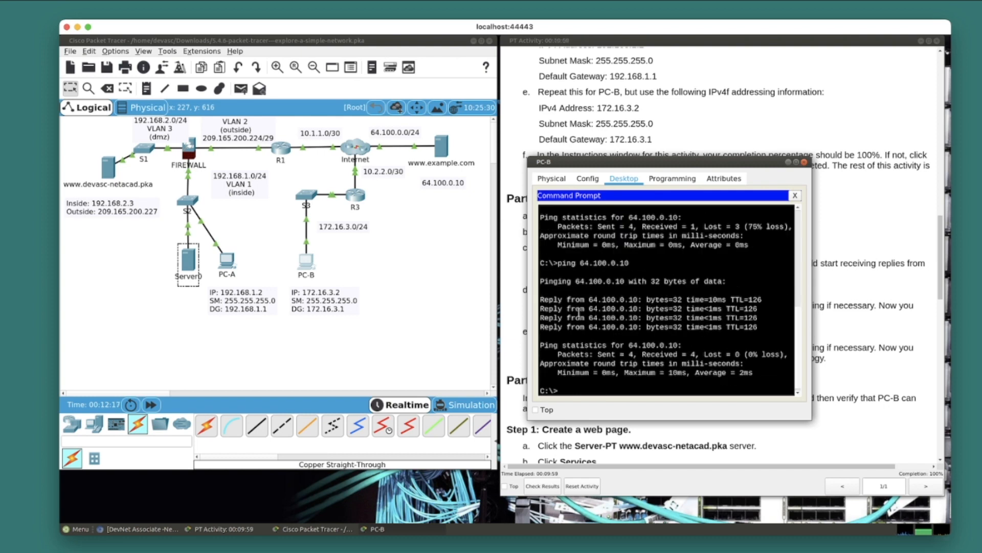
pyautogui.moveTo(609, 162); pyautogui.dragTo(295, 251)
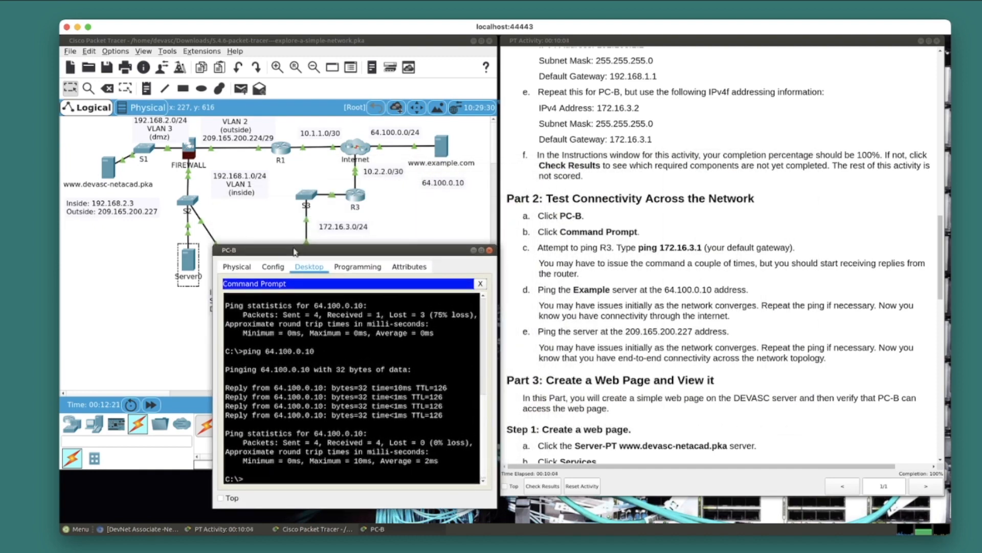
pyautogui.click(480, 284)
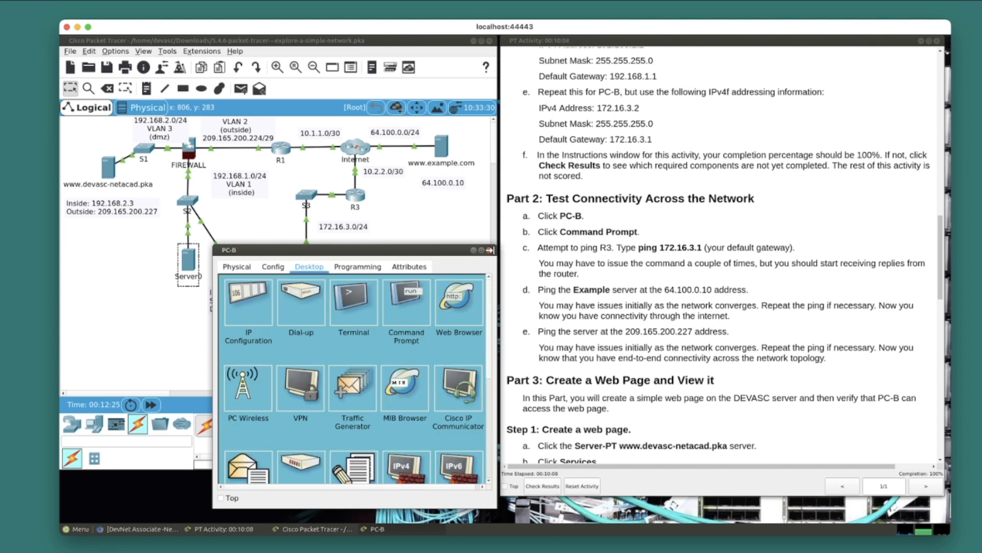
pyautogui.click(489, 251)
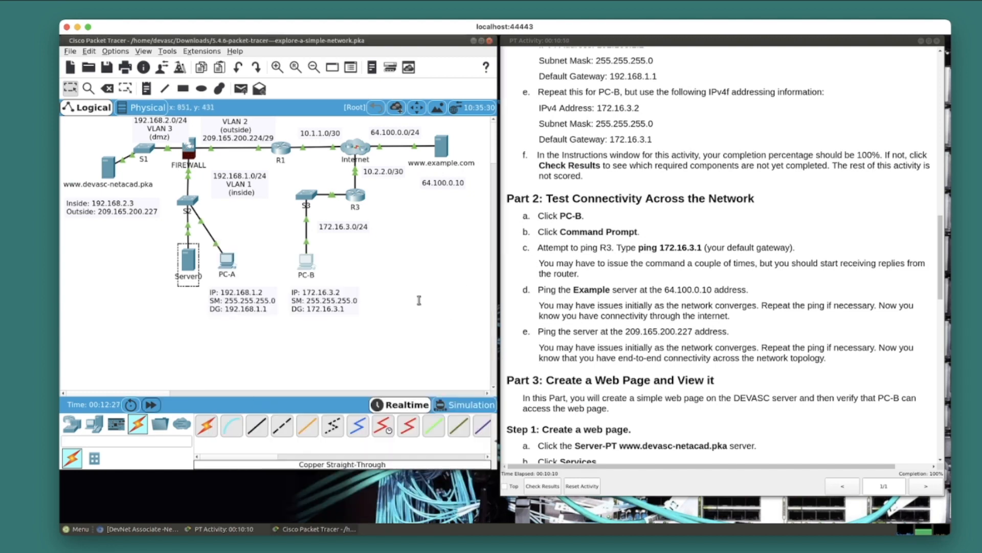
pyautogui.click(722, 320)
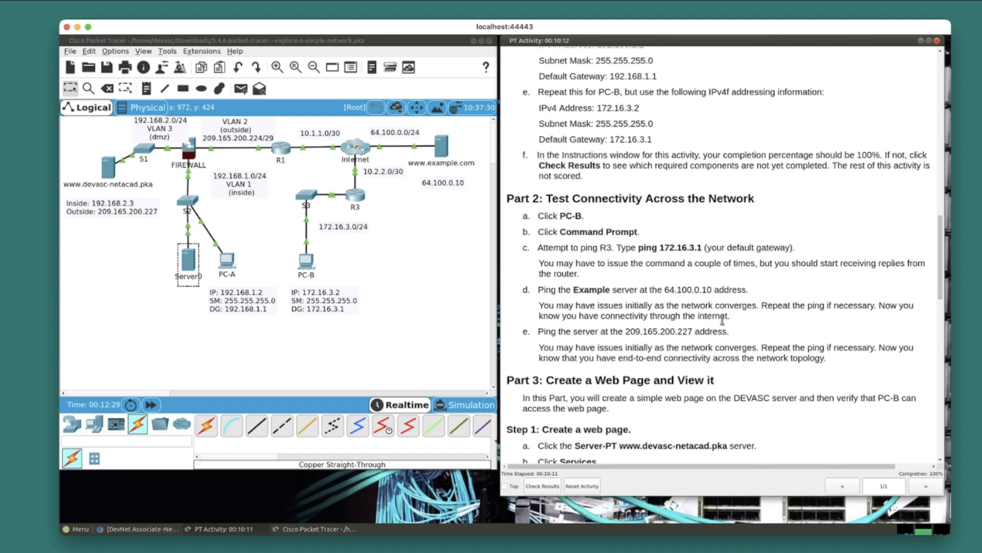
pyautogui.scroll(-5, 722, 319)
pyautogui.scroll(-2, 723, 319)
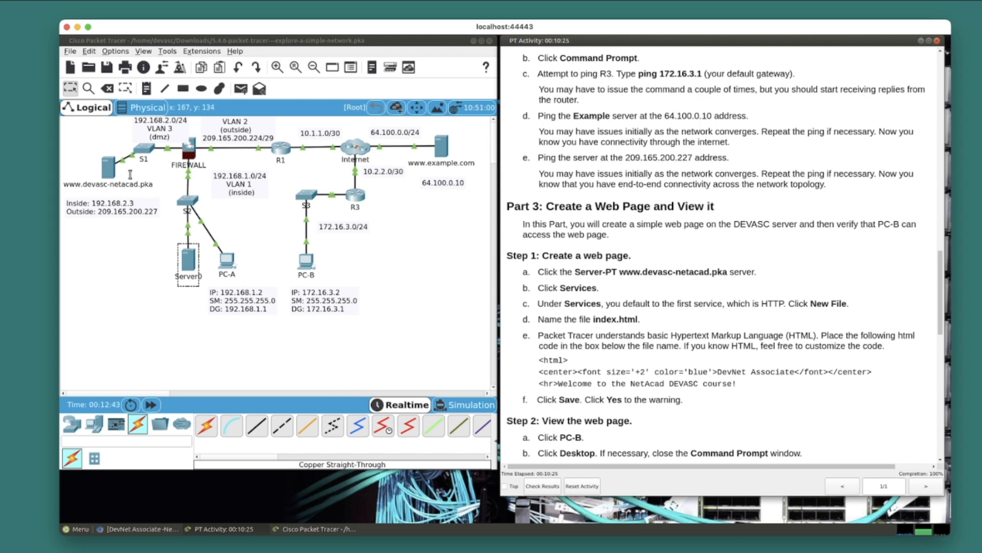
pyautogui.click(107, 168)
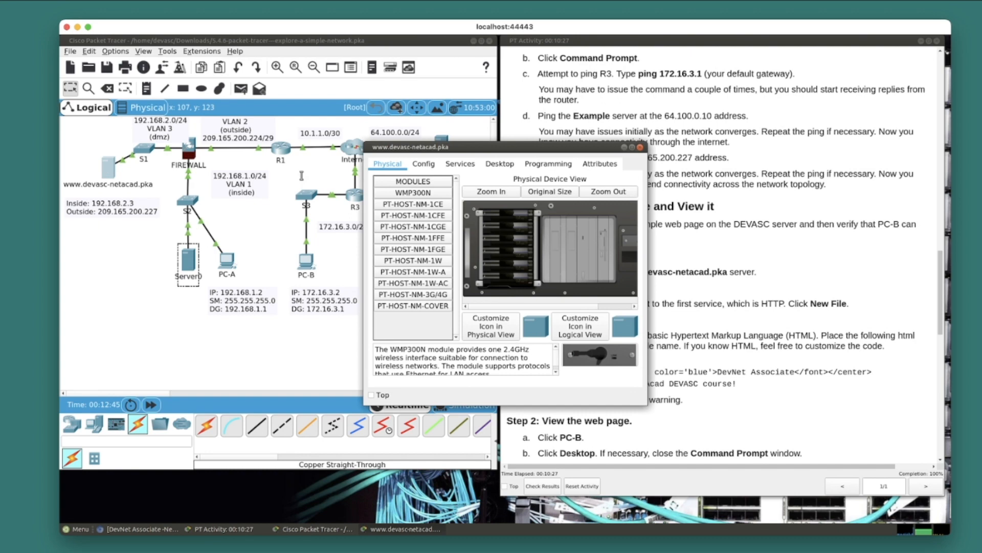
pyautogui.moveTo(407, 182); pyautogui.dragTo(342, 205)
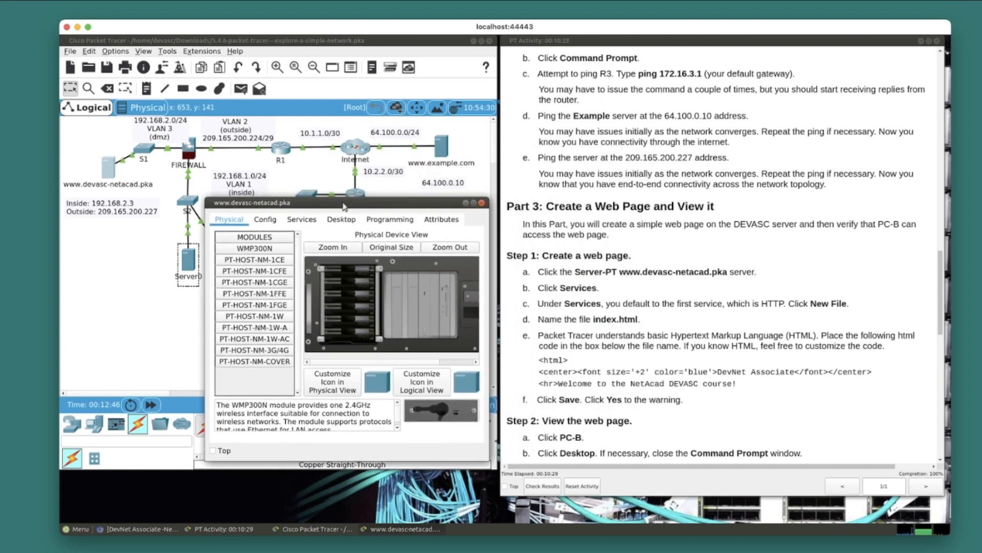
pyautogui.click(300, 225)
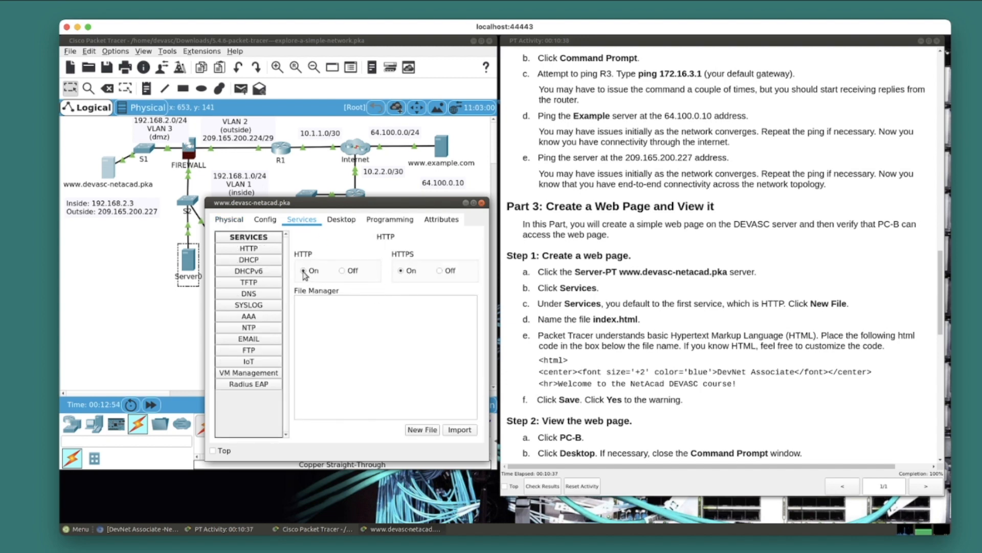
pyautogui.click(428, 432)
pyautogui.click(374, 238)
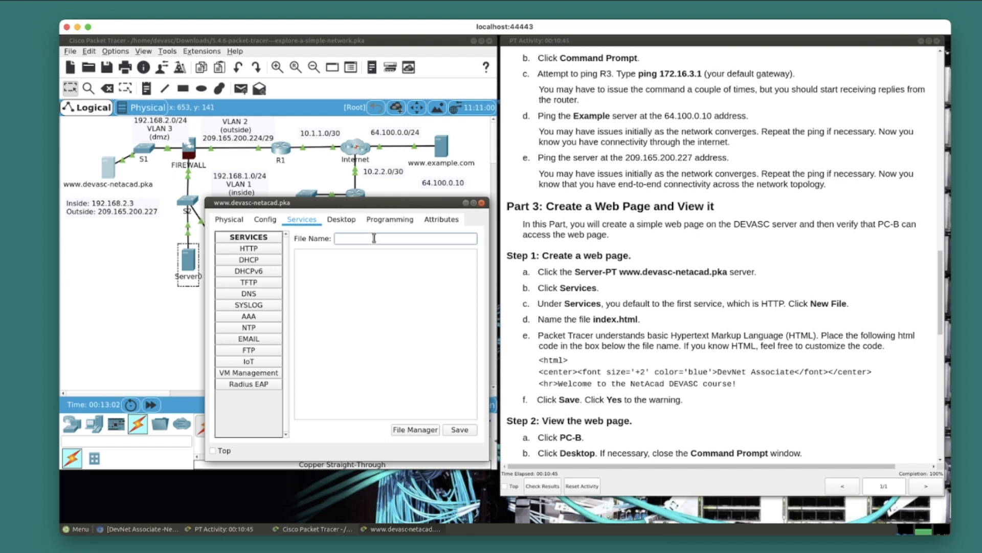
pyautogui.write('index.html')
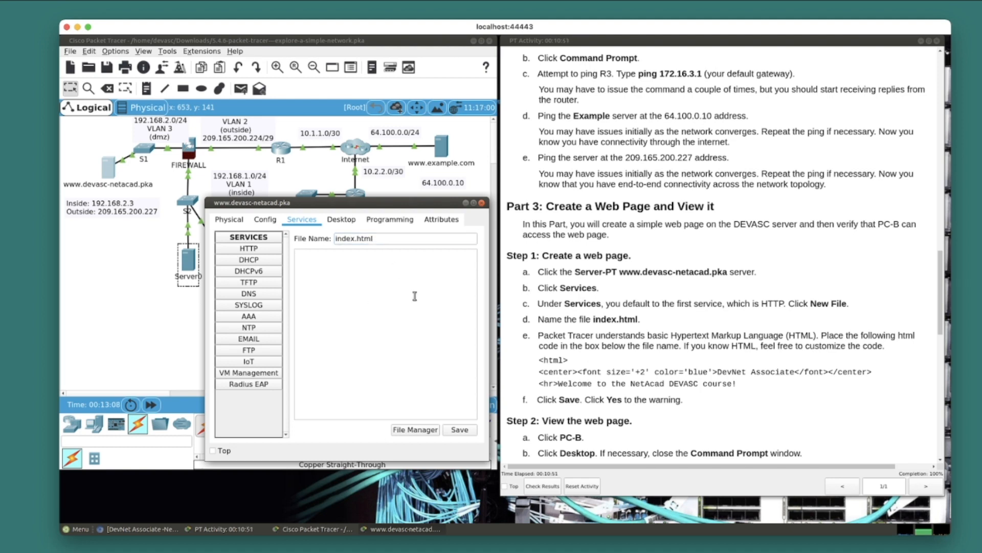
# Copy the three-line HTML code from the Part 3 instructions into the body of index.html
pyautogui.click(540, 360)
pyautogui.moveTo(540, 359); pyautogui.dragTo(757, 388)
pyautogui.hotkey('ctrl', 'c')
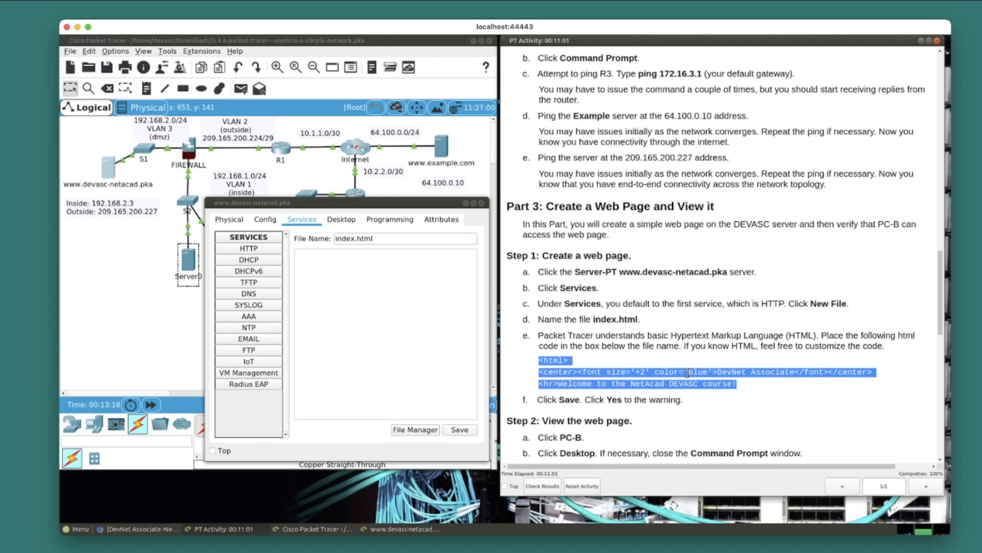
pyautogui.click(333, 311)
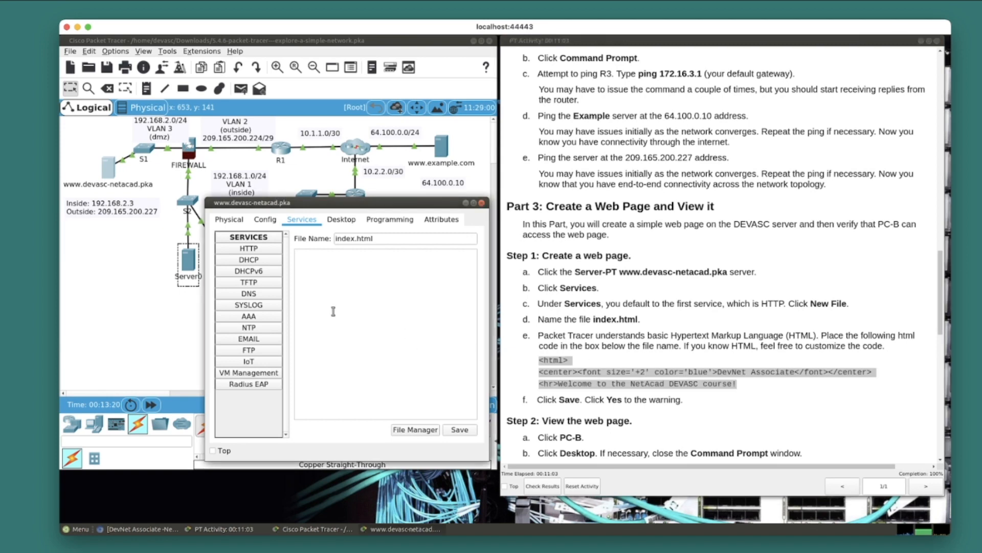
pyautogui.hotkey('ctrl', 'v')
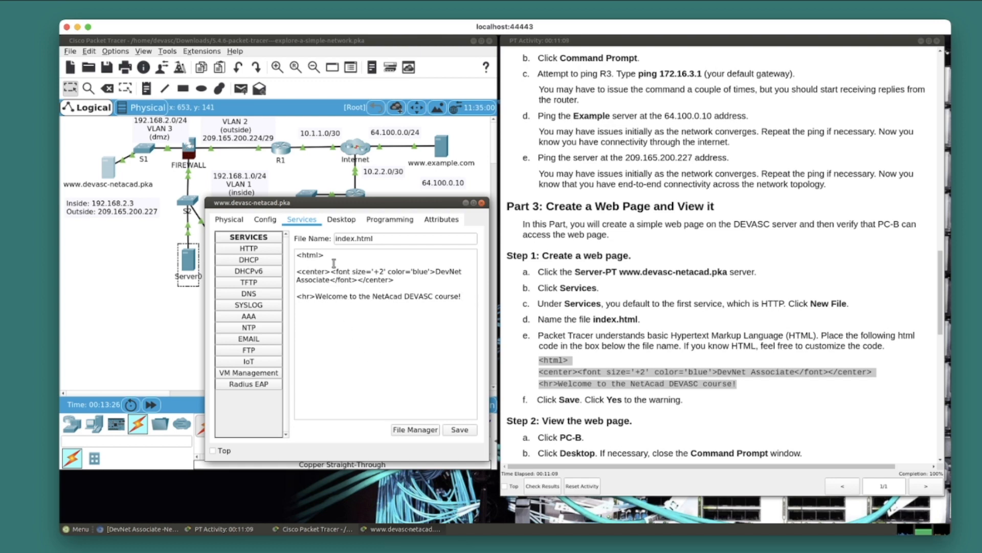
# Add a closing </html> tag below the code, save index.html without overwriting it a second time, and close the server window
pyautogui.moveTo(330, 255); pyautogui.dragTo(295, 250)
pyautogui.click(324, 325)
pyautogui.write('>')
pyautogui.write('/html')
pyautogui.click(460, 431)
pyautogui.click(460, 430)
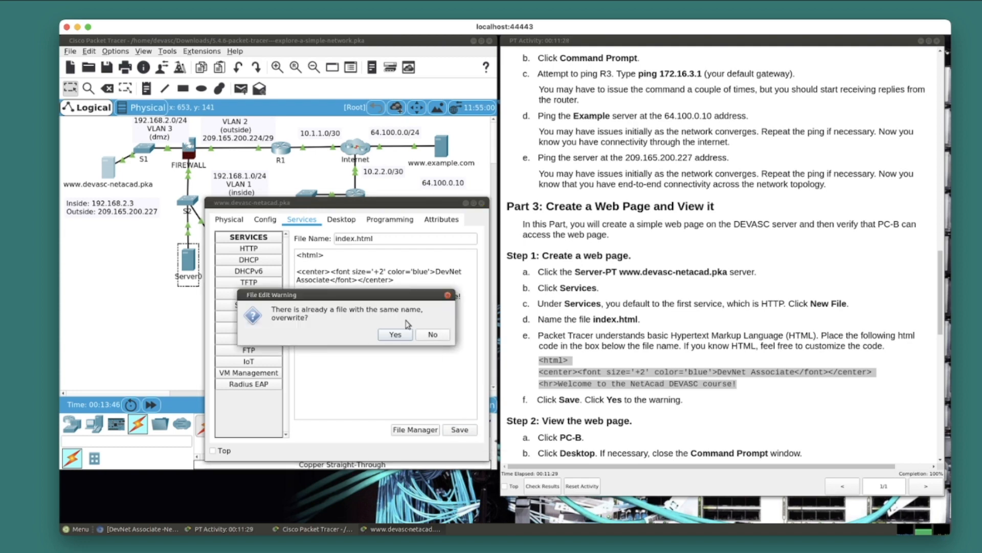
pyautogui.click(429, 337)
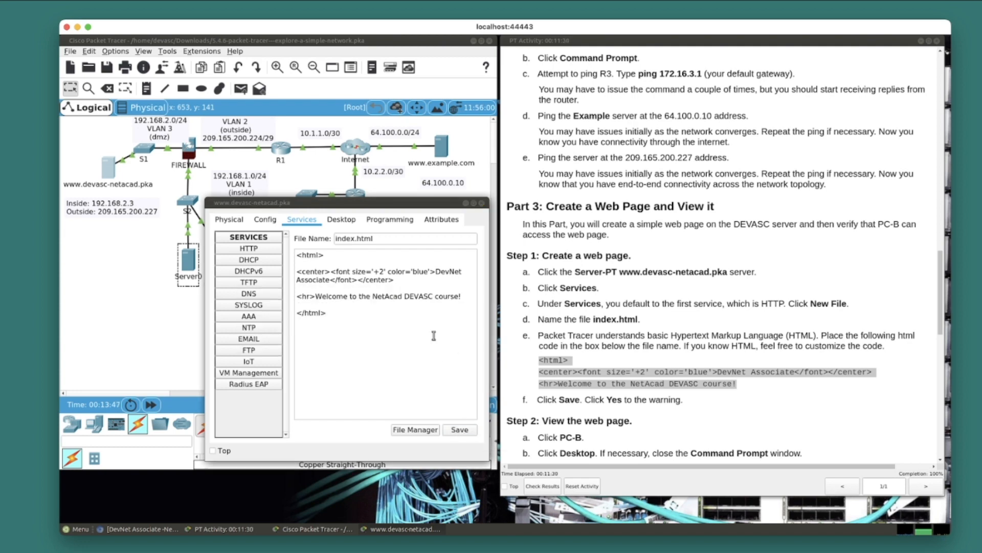
pyautogui.click(481, 203)
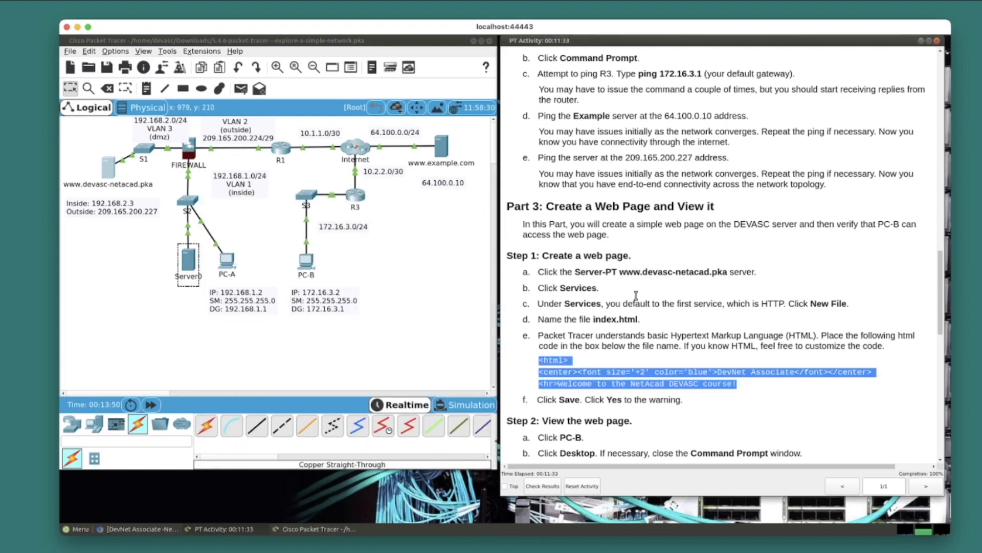
pyautogui.click(699, 287)
pyautogui.scroll(-3, 698, 288)
pyautogui.scroll(-5, 698, 288)
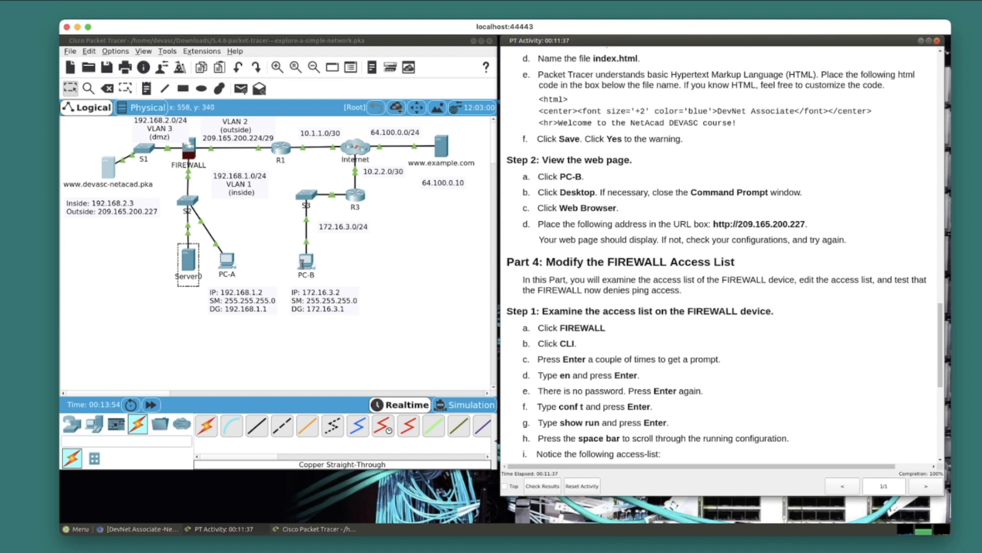
pyautogui.click(304, 264)
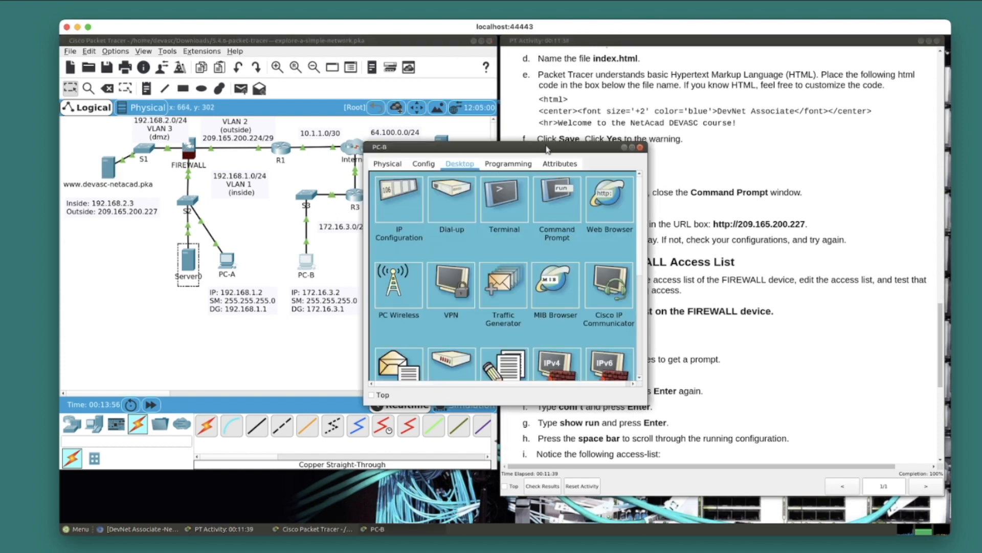
pyautogui.moveTo(540, 146); pyautogui.dragTo(388, 206)
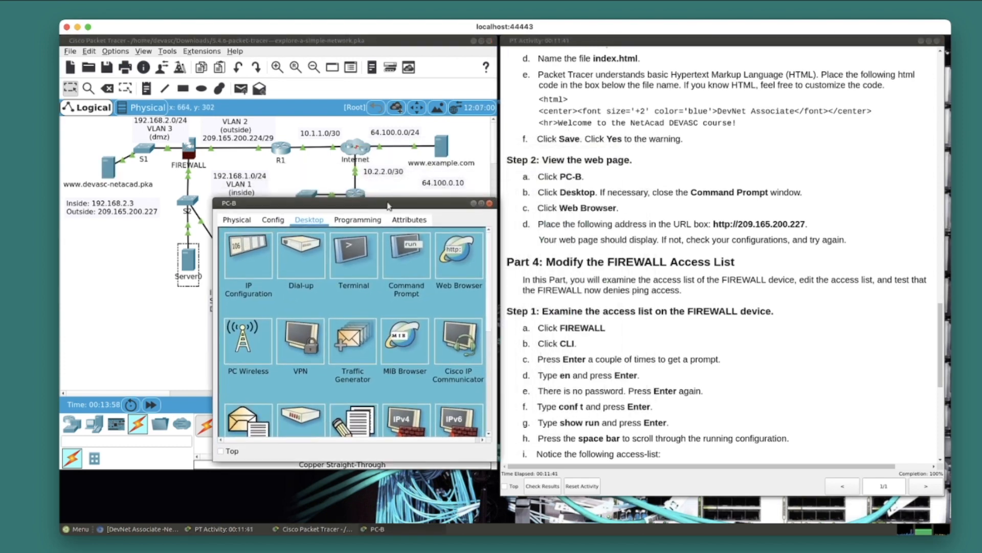
pyautogui.click(468, 263)
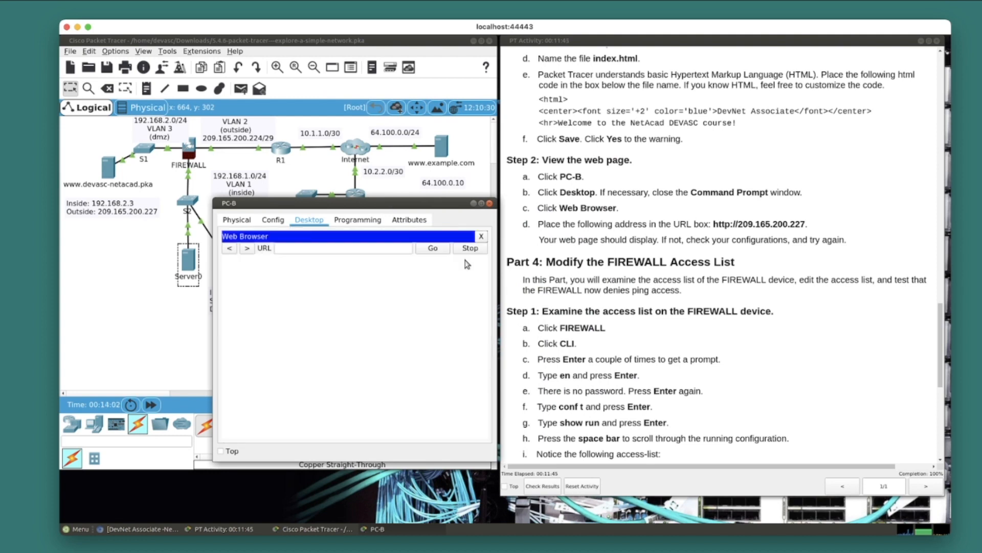
pyautogui.click(329, 250)
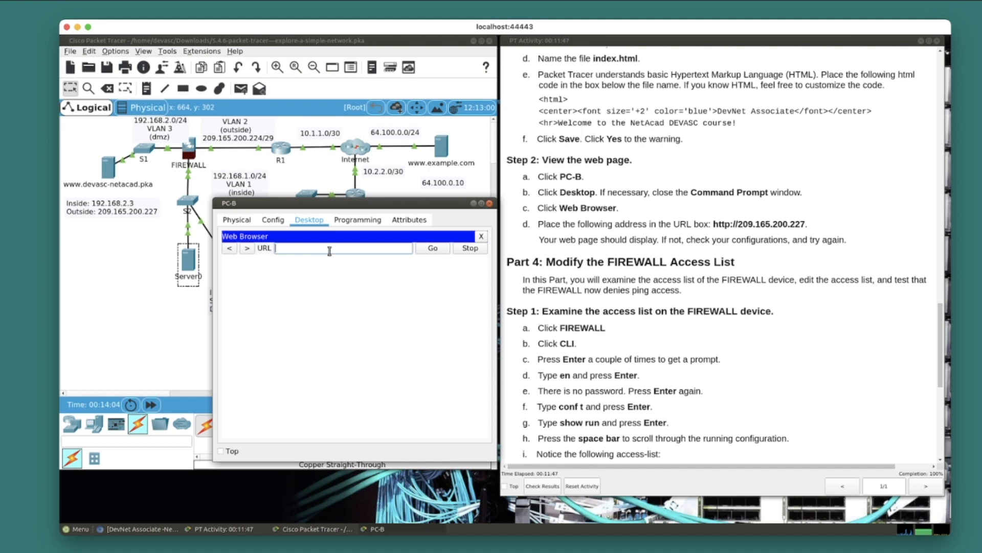
pyautogui.write('http://209.165.200.227')
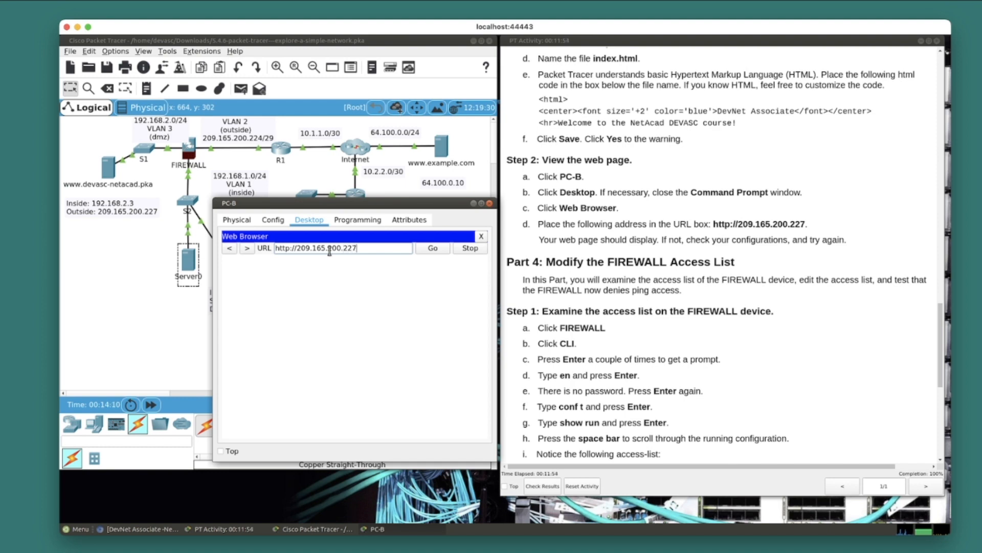
pyautogui.click(431, 250)
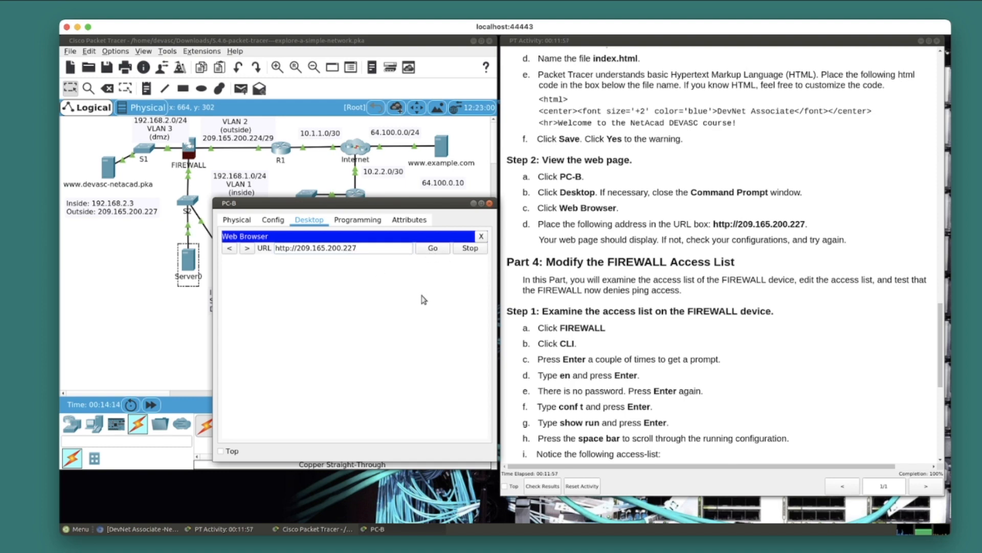
# Fast-forward the simulation time, bring PC-B's window back up and move it clear of the topology
pyautogui.click(152, 408)
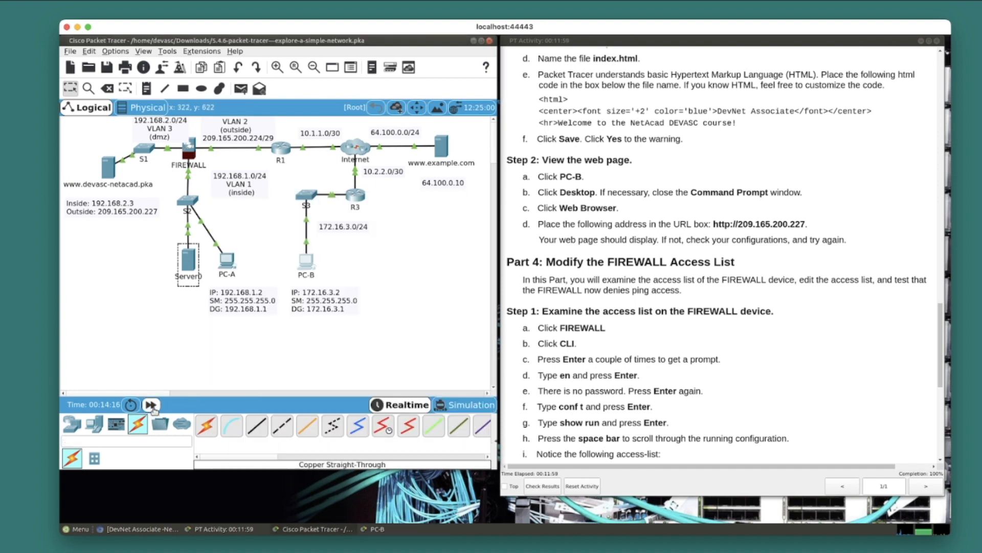
pyautogui.click(151, 405)
pyautogui.click(309, 263)
pyautogui.moveTo(346, 204); pyautogui.dragTo(356, 201)
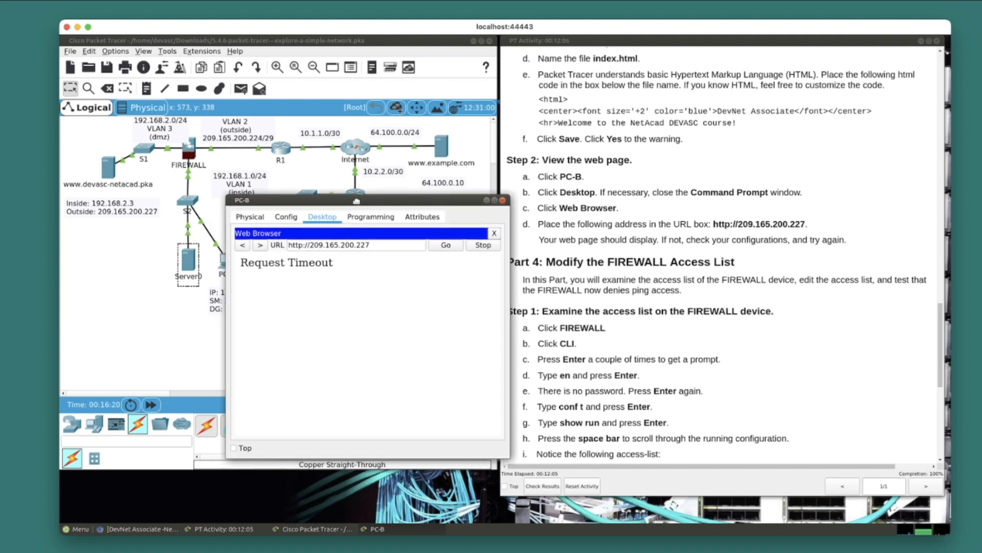
pyautogui.moveTo(357, 201); pyautogui.dragTo(696, 258)
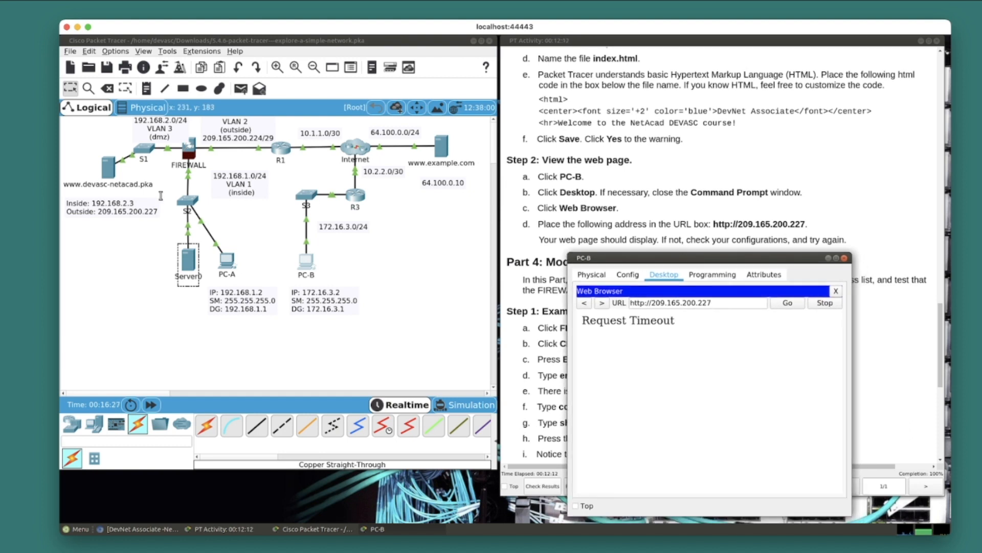
# Close PC-B's Web Browser, ping 209.165.200.227 from its Command Prompt, and fast-forward the simulation time
pyautogui.click(836, 291)
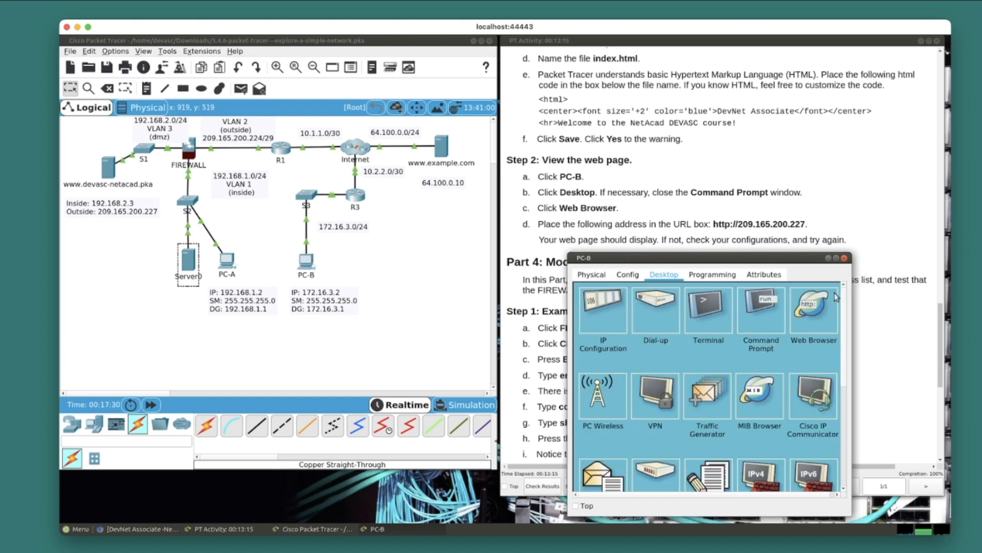
pyautogui.click(777, 348)
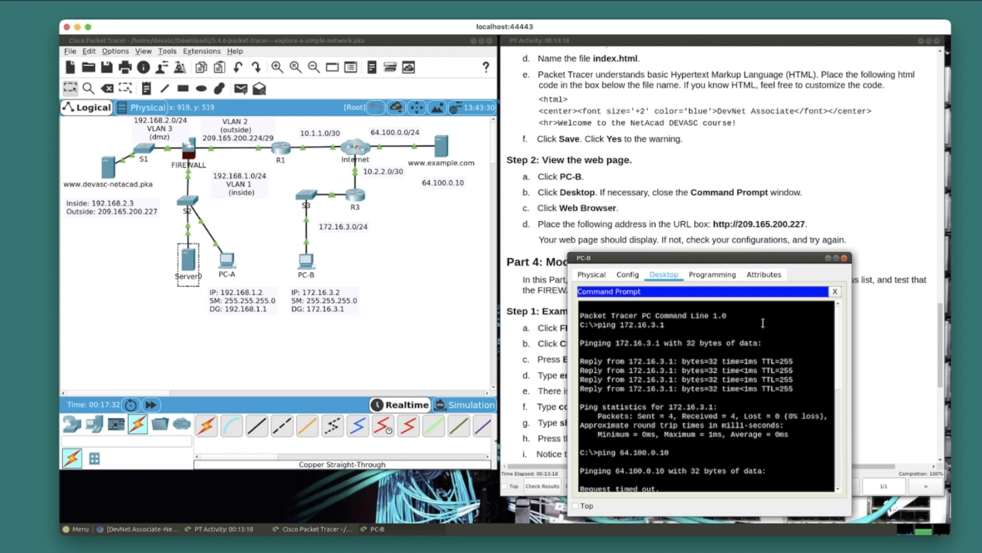
pyautogui.press('Return')
pyautogui.write('ping 209.165.200.22')
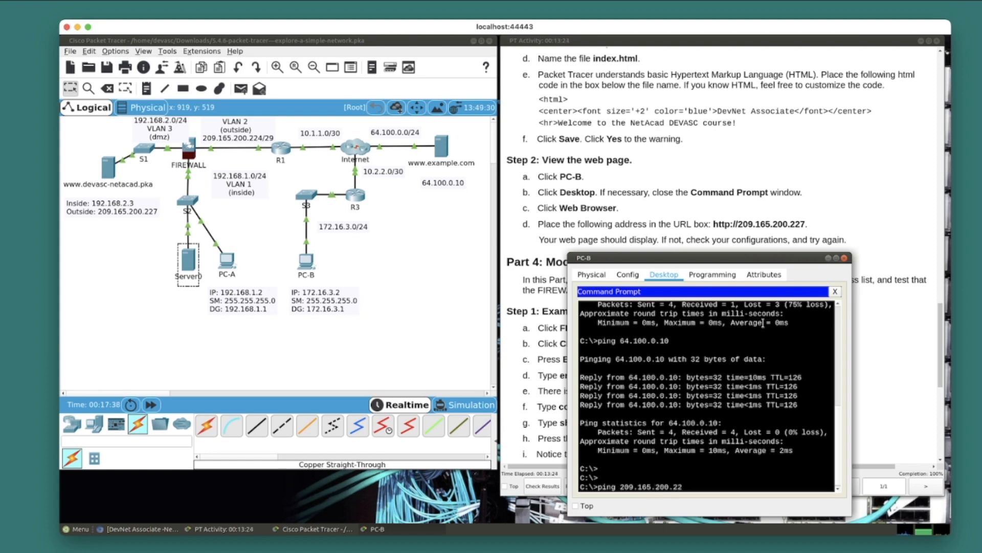
pyautogui.write('7')
pyautogui.press('Return')
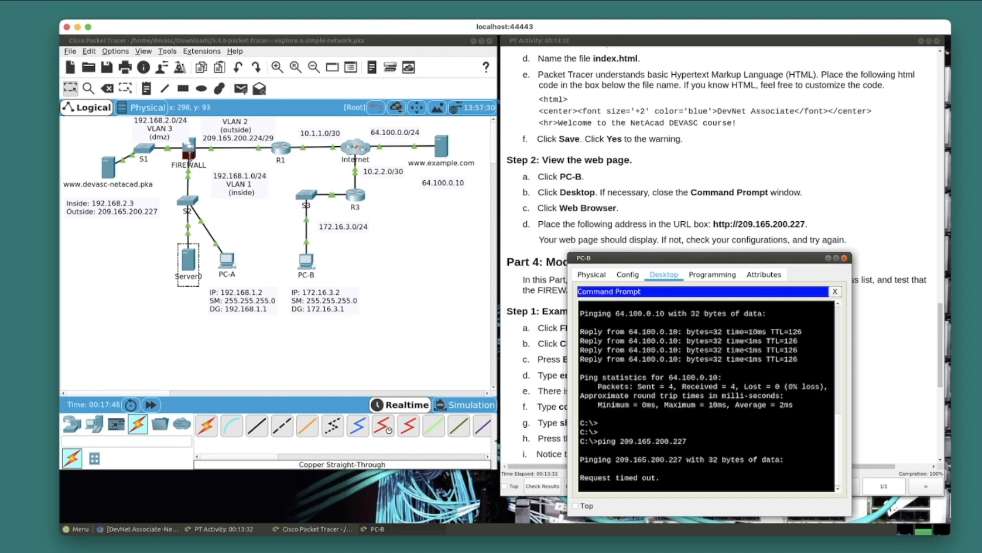
pyautogui.click(150, 406)
pyautogui.click(151, 405)
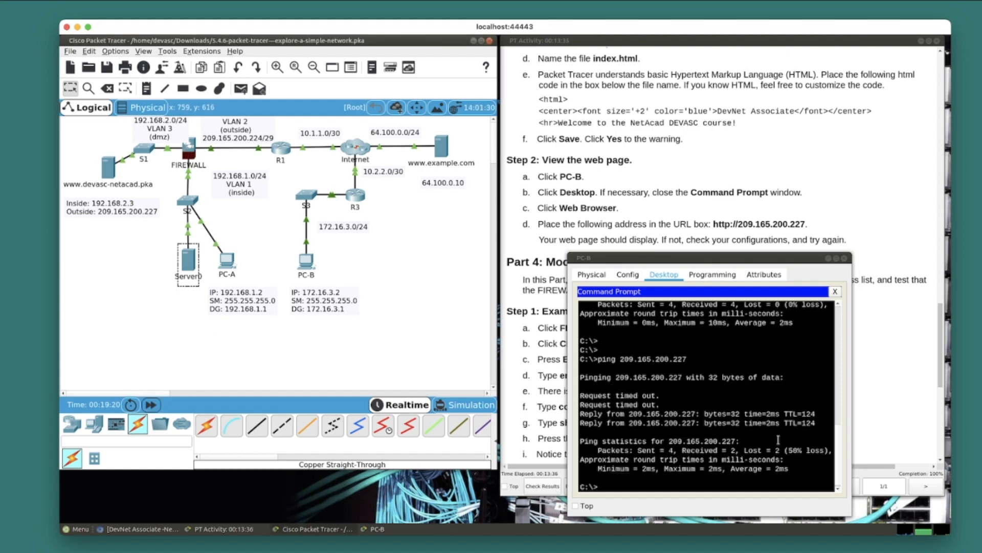
# Repeat the ping to 209.165.200.227 and close PC-B's Command Prompt
pyautogui.click(758, 386)
pyautogui.press('Up')
pyautogui.press('Return')
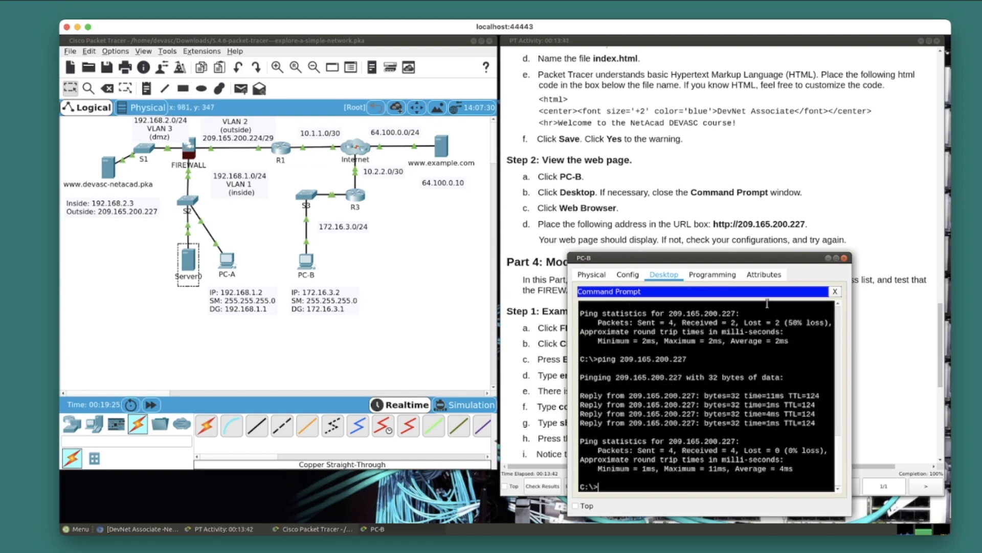
pyautogui.click(835, 292)
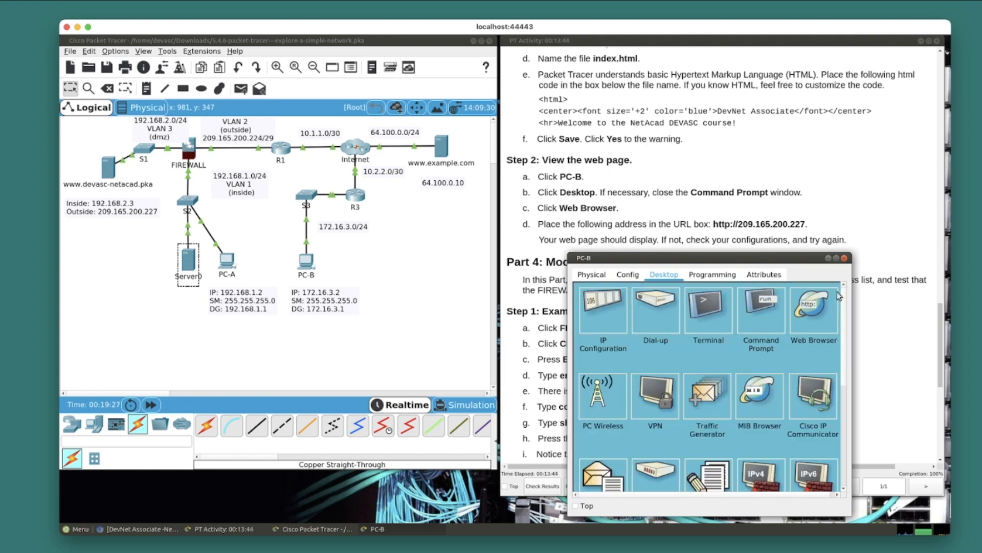
# Load 209.165.200.227 in PC-B's Web Browser to view the page, and move the window off the instructions
pyautogui.click(814, 315)
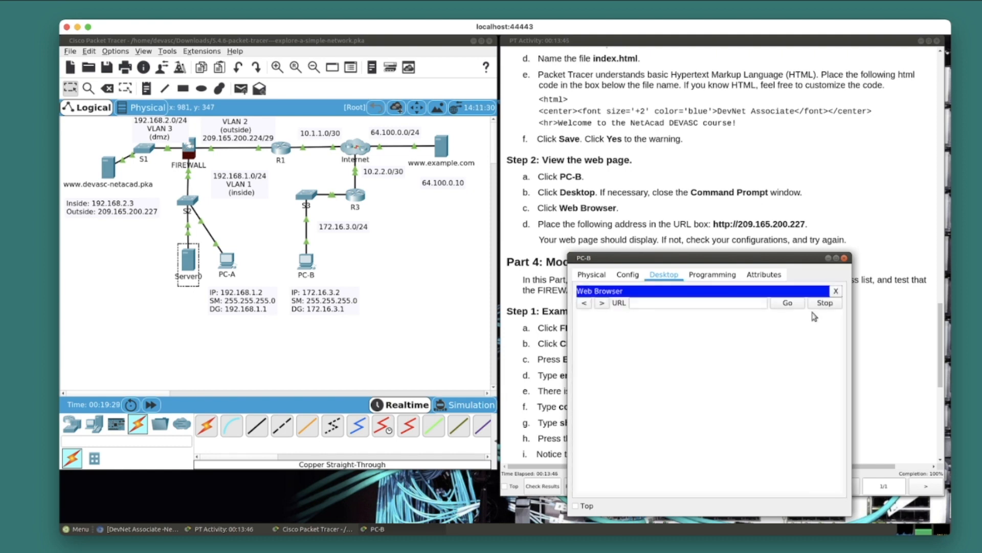
pyautogui.click(648, 303)
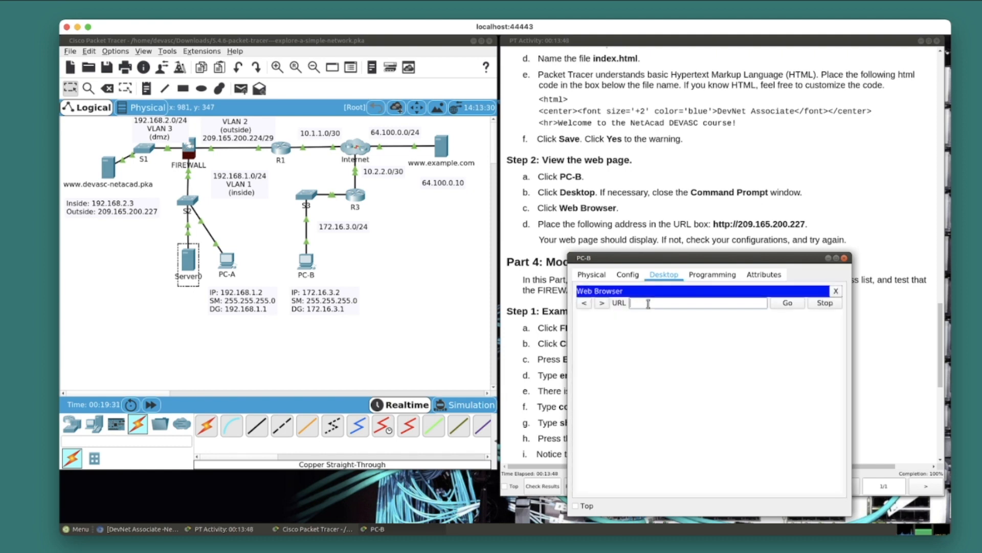
pyautogui.write('209.165.200.227')
pyautogui.press('Return')
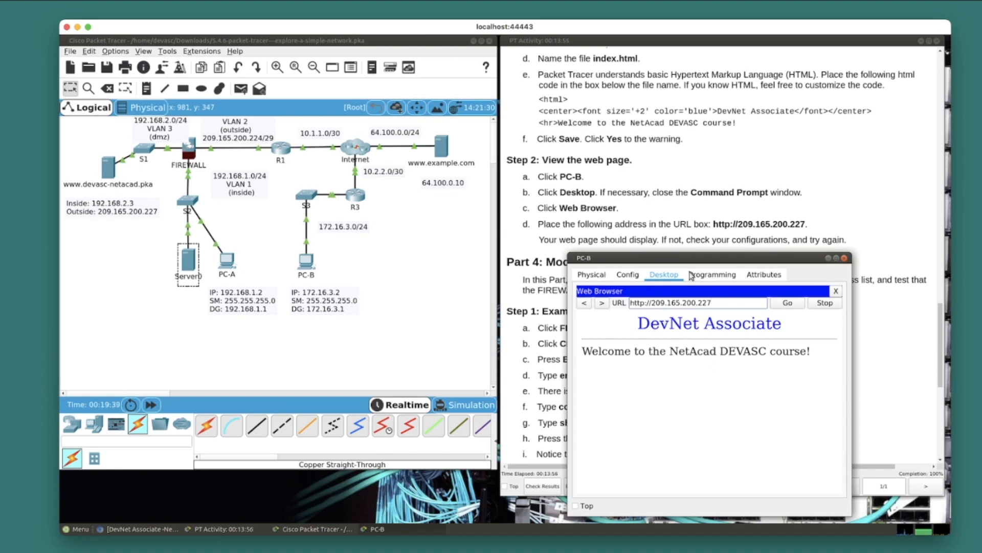
pyautogui.moveTo(688, 258); pyautogui.dragTo(156, 258)
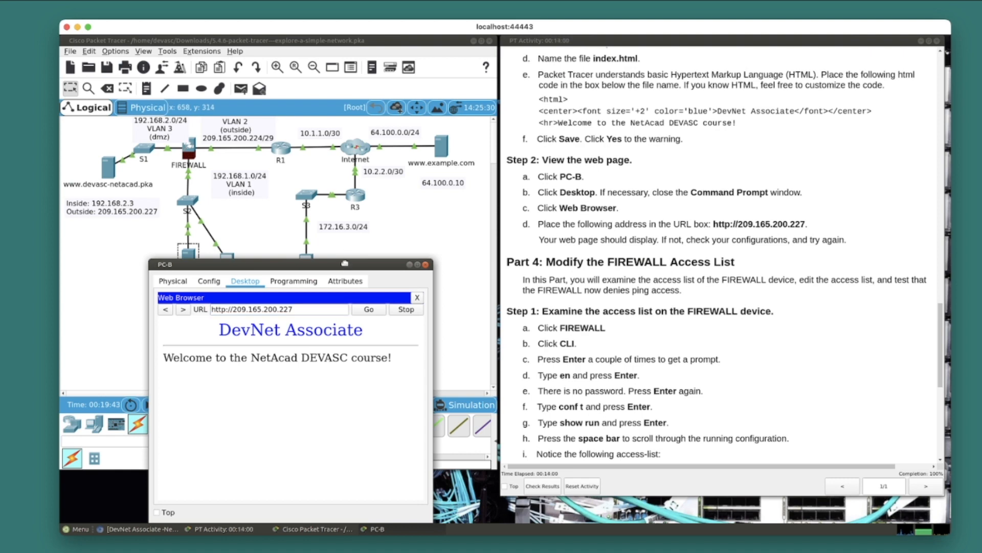
pyautogui.moveTo(354, 265); pyautogui.dragTo(379, 212)
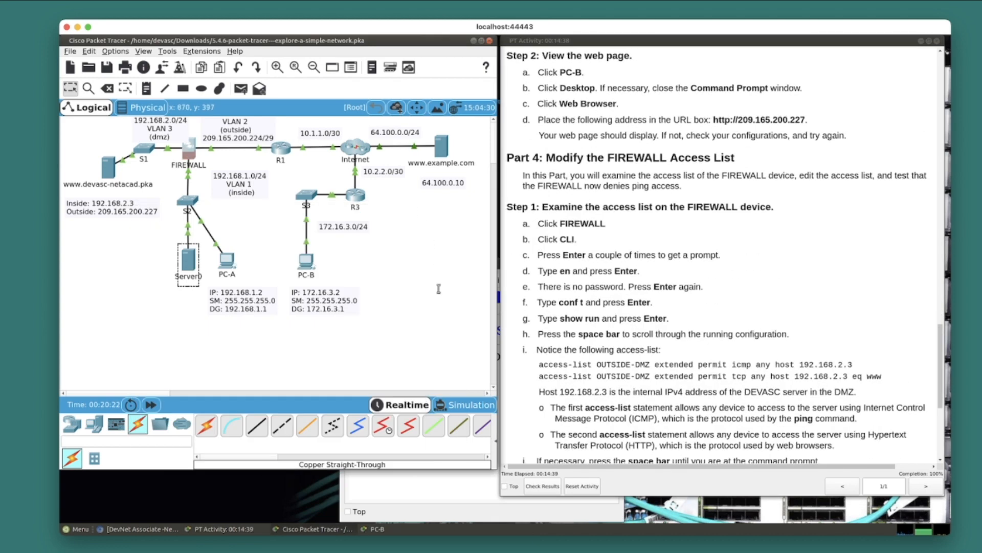
# Open the FIREWALL's CLI, move its window off the instructions, and enter privileged EXEC mode with en and a blank password
pyautogui.click(188, 153)
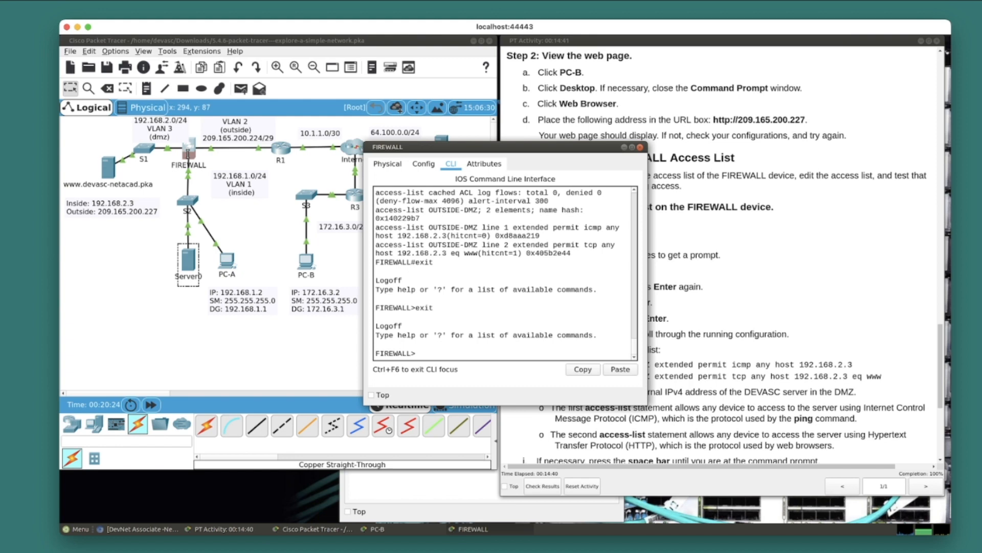
pyautogui.moveTo(486, 152); pyautogui.dragTo(222, 197)
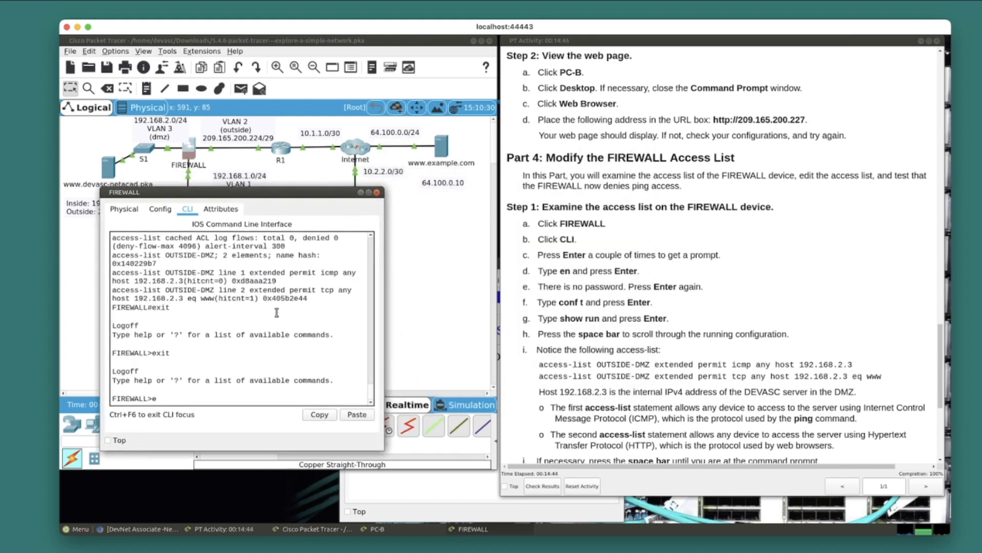
pyautogui.write('en')
pyautogui.press('Return')
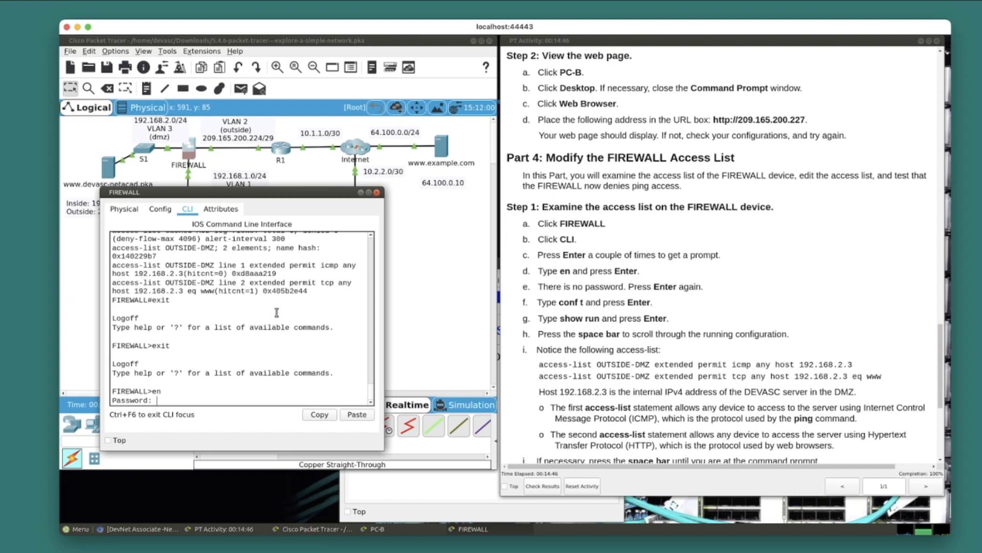
pyautogui.press('Return')
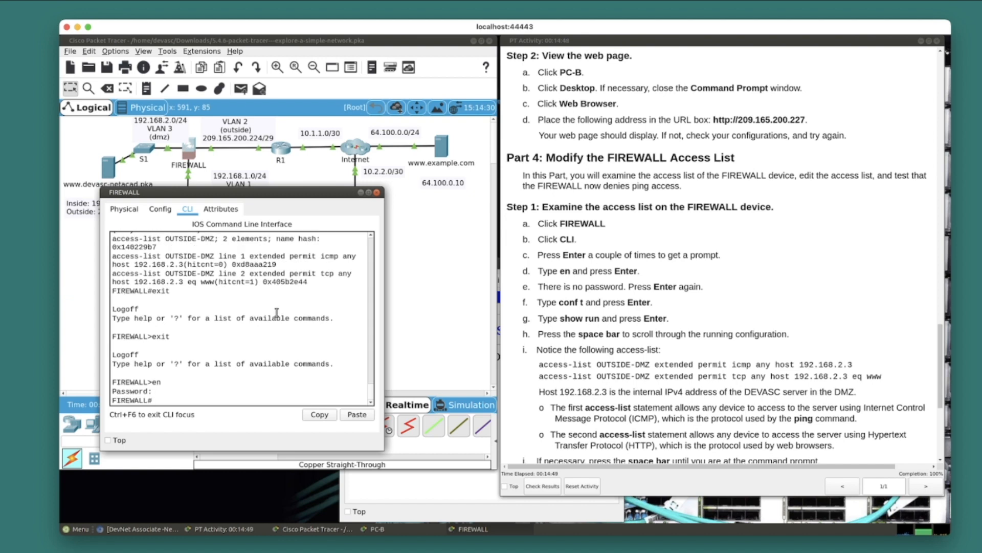
# Widen the FIREWALL window and display the full running configuration with sh run, paging through to the prompt
pyautogui.moveTo(383, 348); pyautogui.dragTo(492, 335)
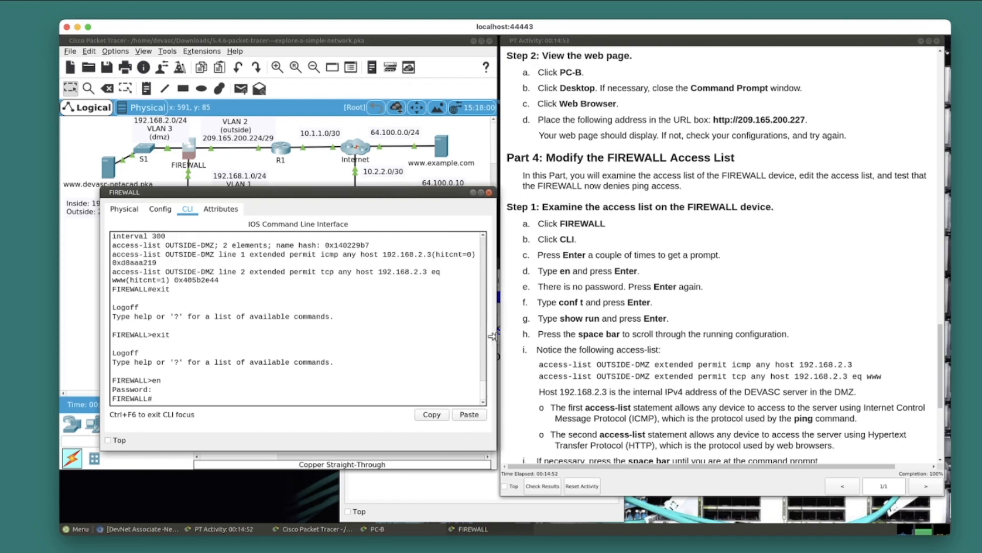
pyautogui.write('sh run')
pyautogui.press('Return')
pyautogui.press('space')
pyautogui.press('space')
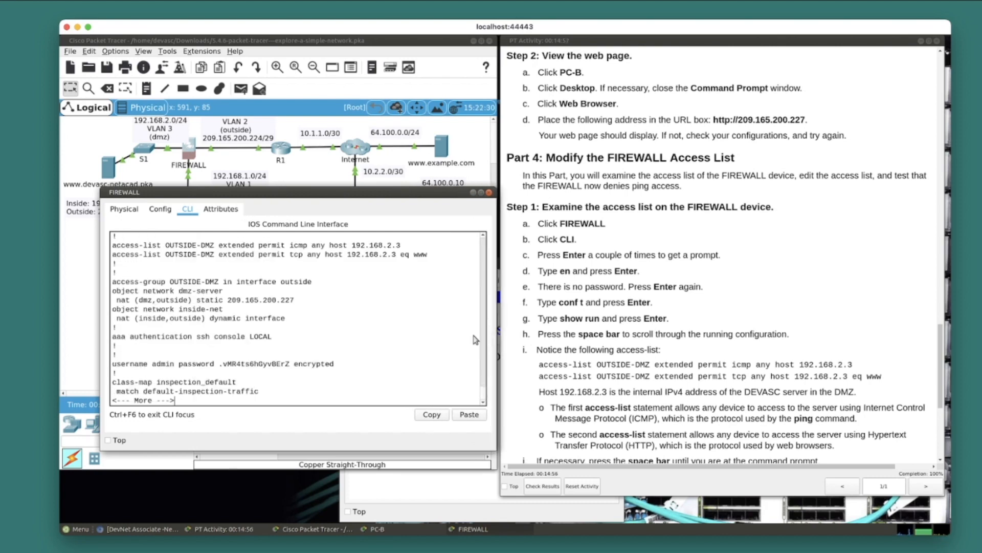
pyautogui.press('space')
pyautogui.scroll(4, 269, 318)
pyautogui.scroll(-4, 269, 318)
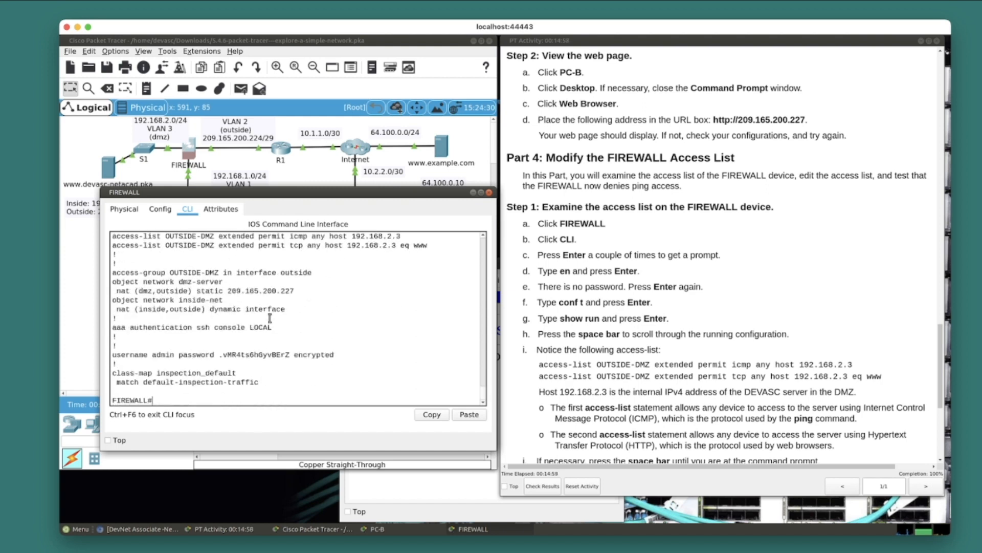
# Examine the OUTSIDE-DMZ access-list statements in the running configuration against the instructions, and read how to modify the list
pyautogui.click(143, 237)
pyautogui.click(483, 235)
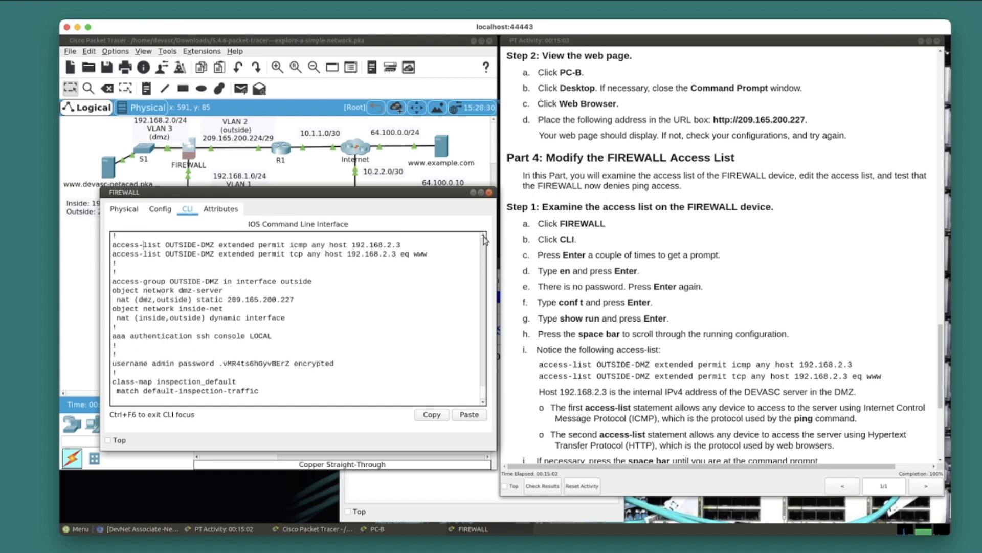
pyautogui.click(484, 236)
pyautogui.click(484, 237)
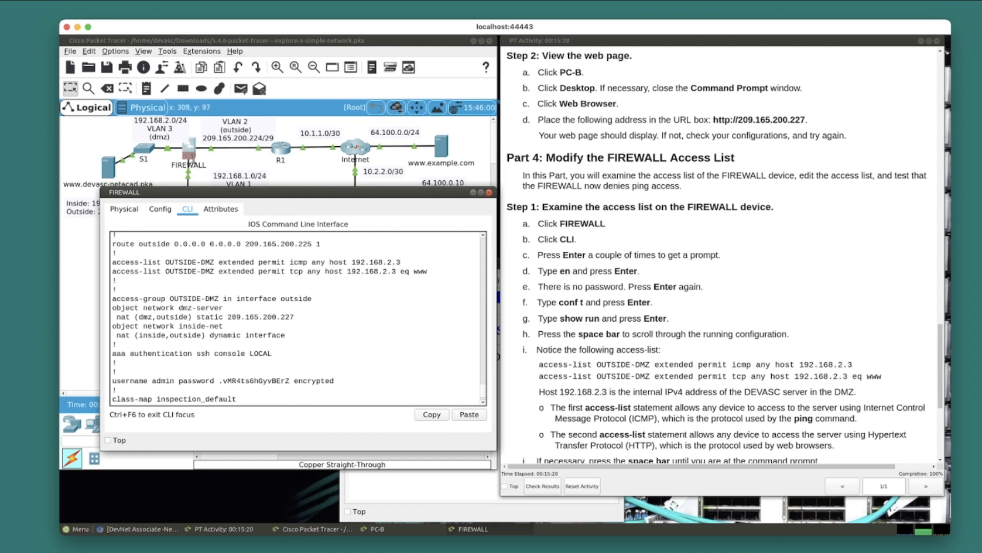
pyautogui.click(482, 236)
pyautogui.click(482, 236)
pyautogui.click(482, 235)
pyautogui.click(482, 235)
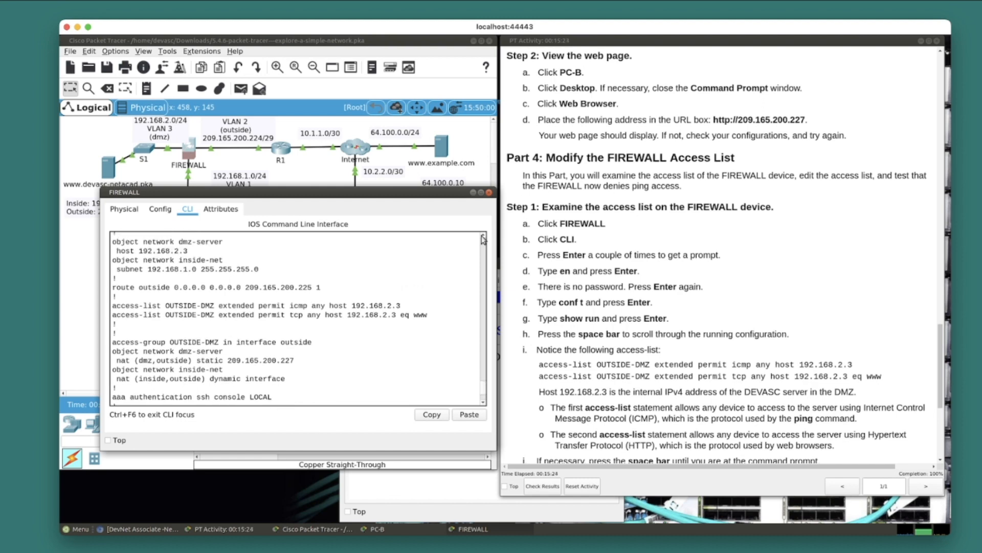
pyautogui.click(482, 236)
pyautogui.click(483, 236)
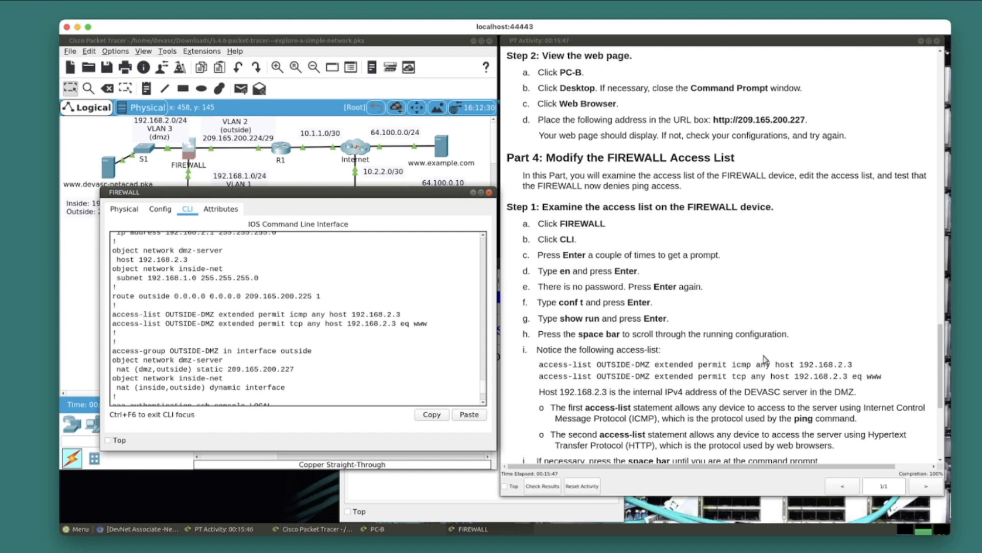
pyautogui.scroll(-5, 764, 359)
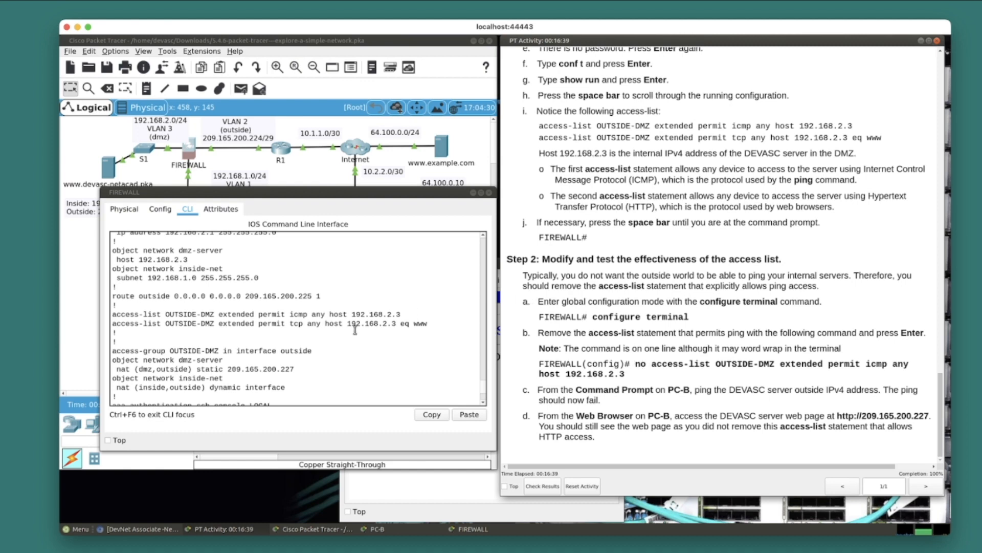
pyautogui.moveTo(112, 314); pyautogui.dragTo(412, 315)
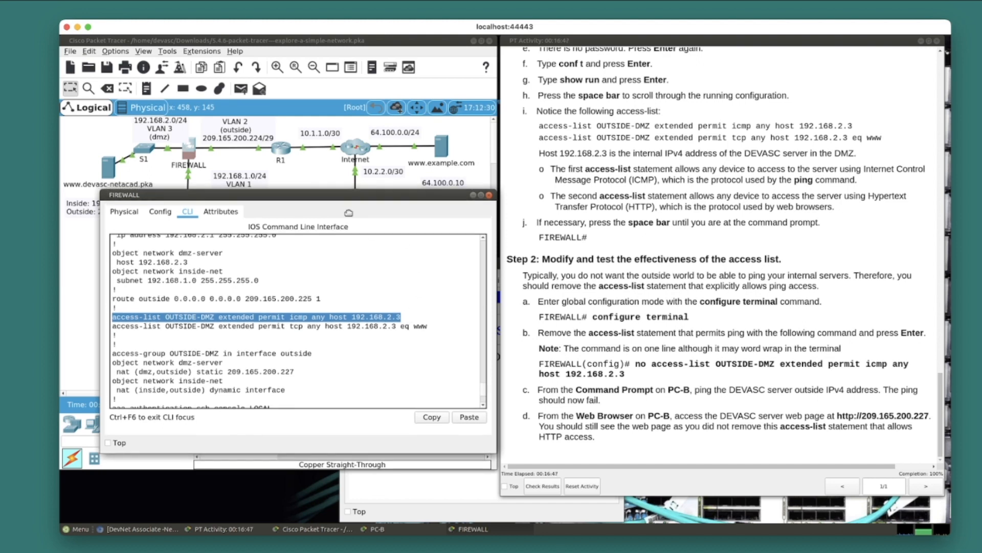
# Open PC-B's window and arrange it beside the FIREWALL window so both can be used together
pyautogui.moveTo(354, 192); pyautogui.dragTo(340, 303)
pyautogui.click(306, 260)
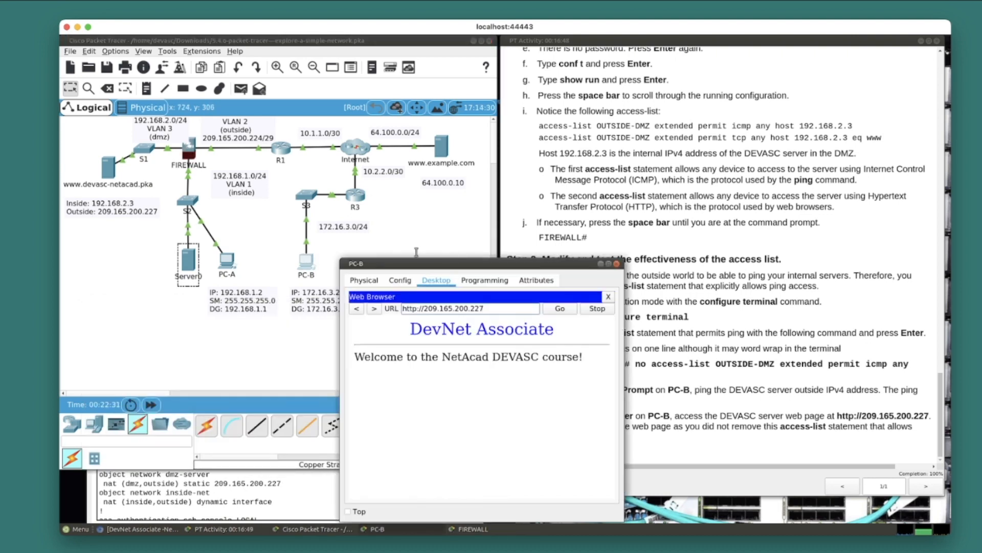
pyautogui.moveTo(436, 266); pyautogui.dragTo(689, 68)
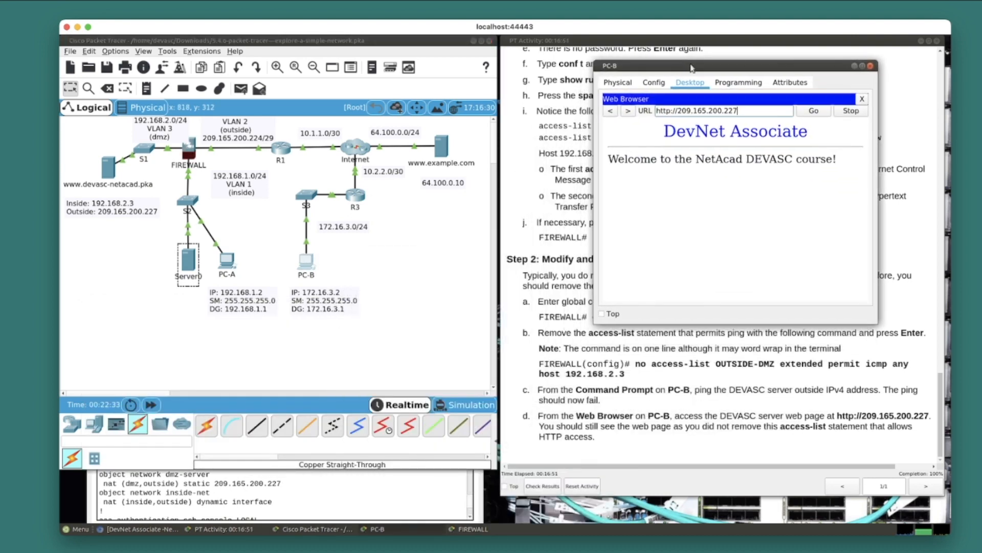
pyautogui.click(359, 492)
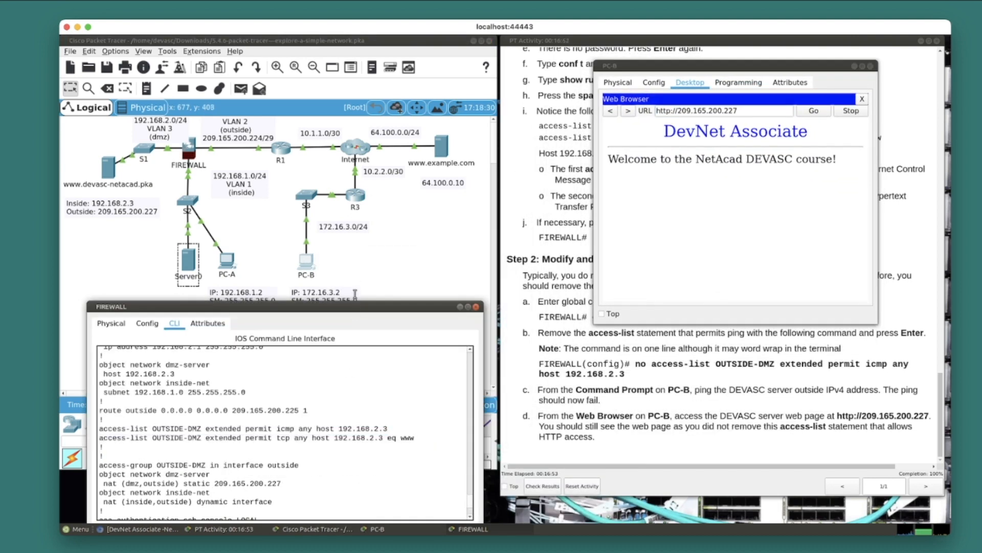
pyautogui.moveTo(351, 303); pyautogui.dragTo(358, 109)
# Close PC-B's Web Browser and start a continuous ping from its Command Prompt with ping -t 209.165.200.227
pyautogui.click(862, 98)
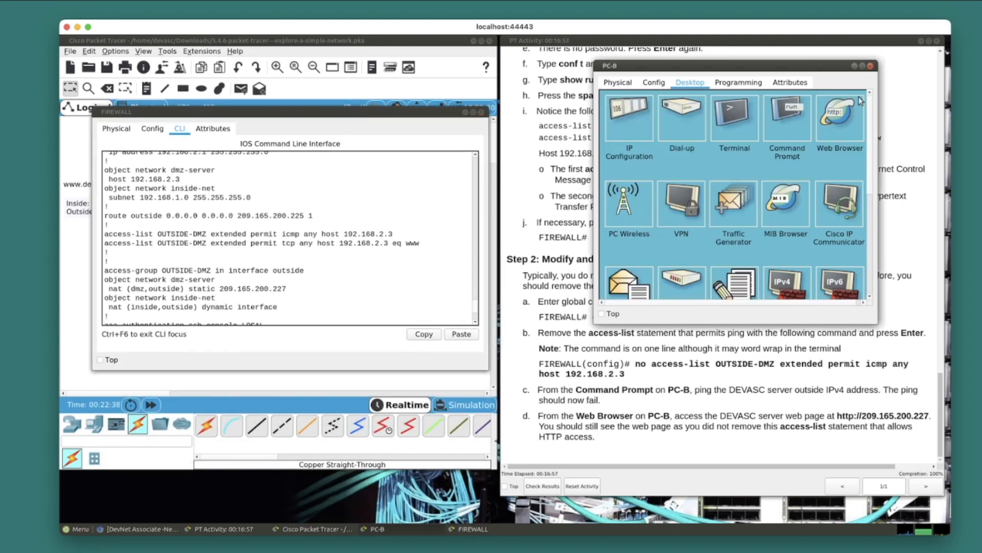
pyautogui.click(786, 123)
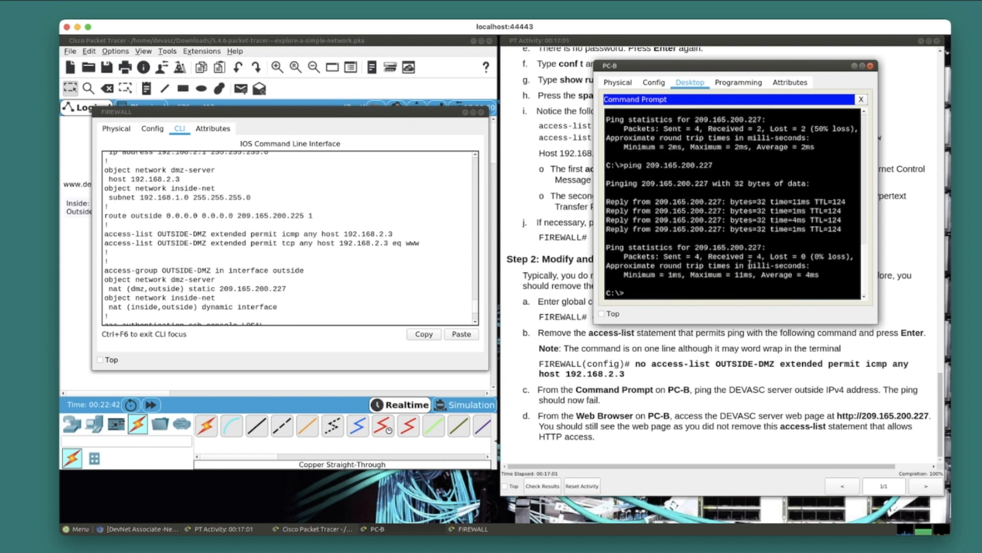
pyautogui.press('Up')
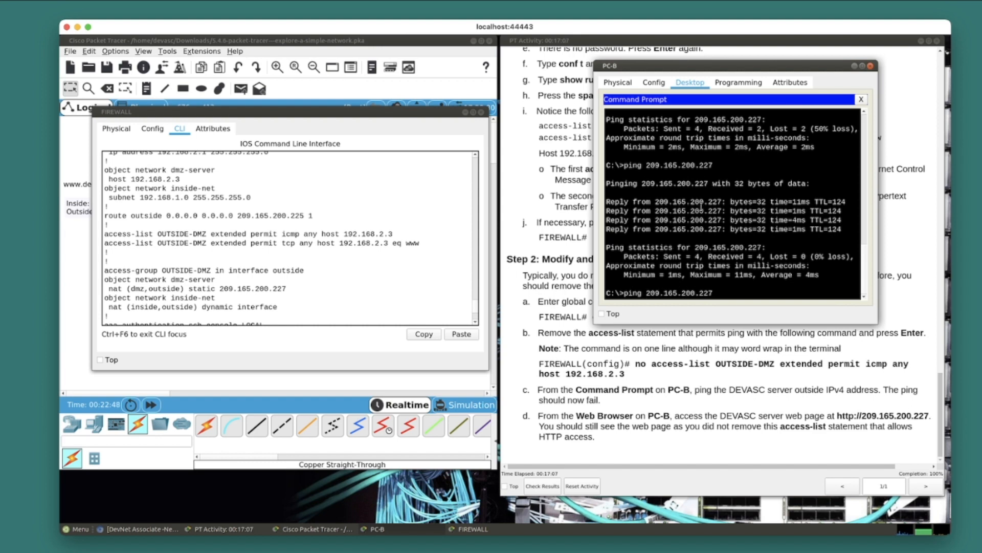
pyautogui.write('-t')
pyautogui.press('Return')
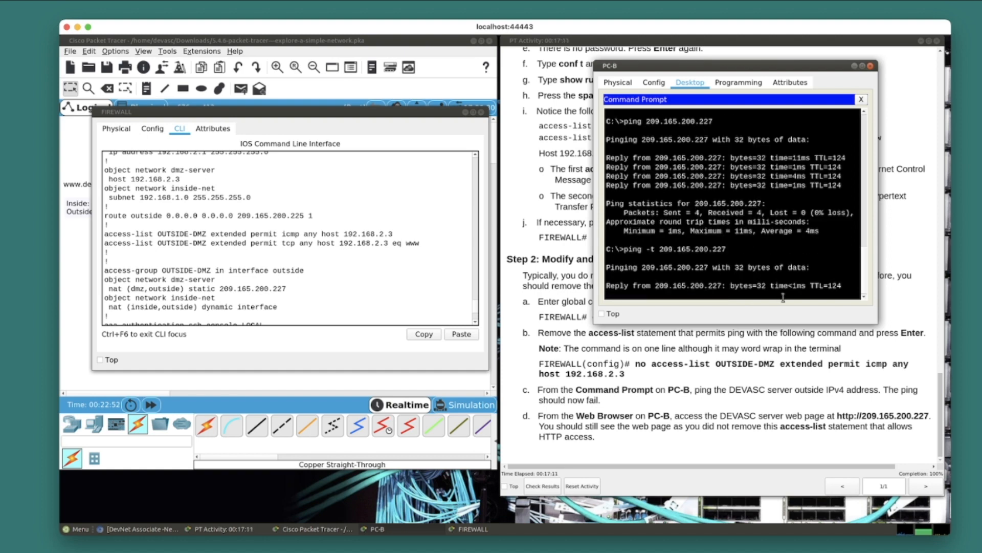
# Copy the statement access-list OUTSIDE-DMZ extended permit icmp any host 192.168.2.3 from the FIREWALL's running configuration
pyautogui.click(330, 262)
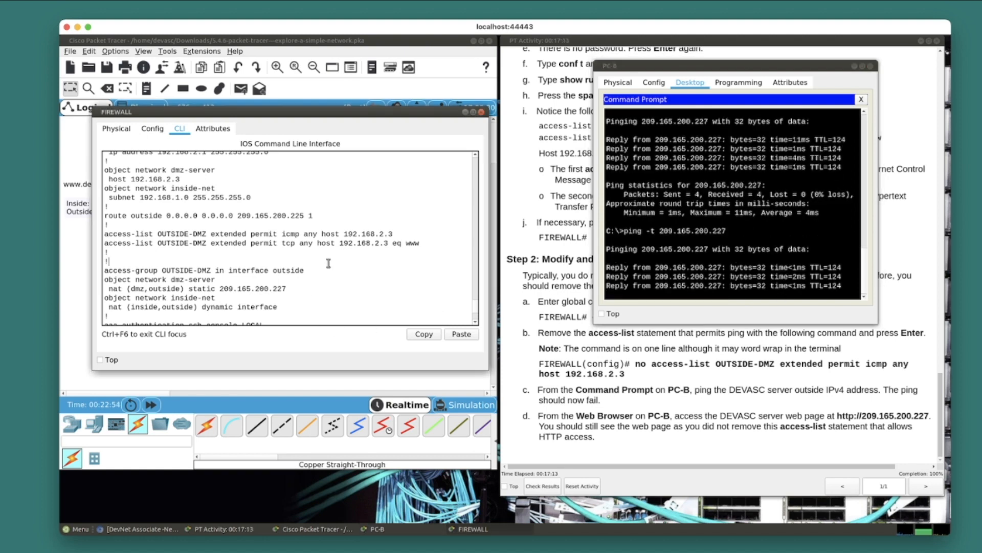
pyautogui.moveTo(107, 233); pyautogui.dragTo(404, 236)
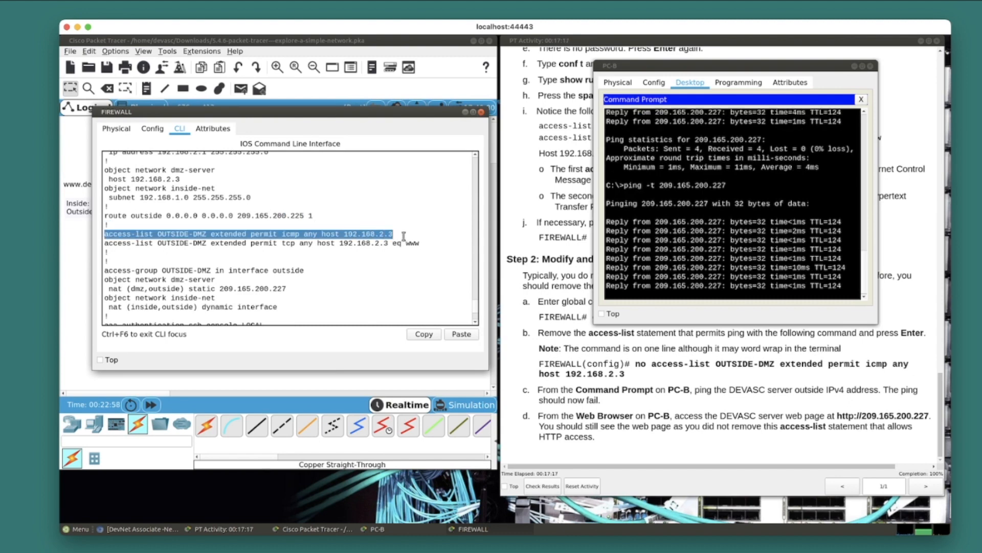
pyautogui.click(424, 334)
pyautogui.scroll(-3, 397, 289)
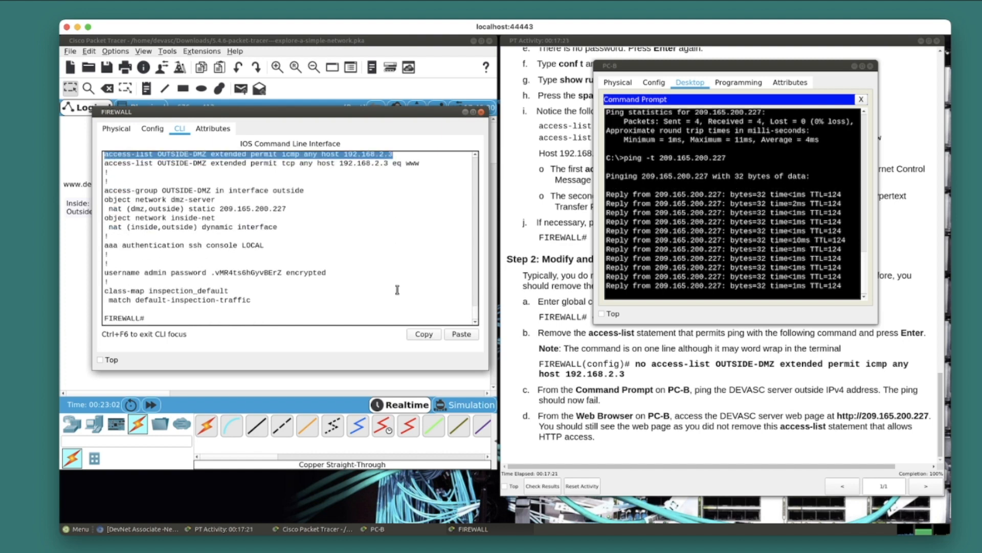
# In the FIREWALL's global configuration mode, run no access-list OUTSIDE-DMZ extended permit icmp any host 192.168.2.3, and return to privileged mode with end
pyautogui.click(397, 289)
pyautogui.write('c')
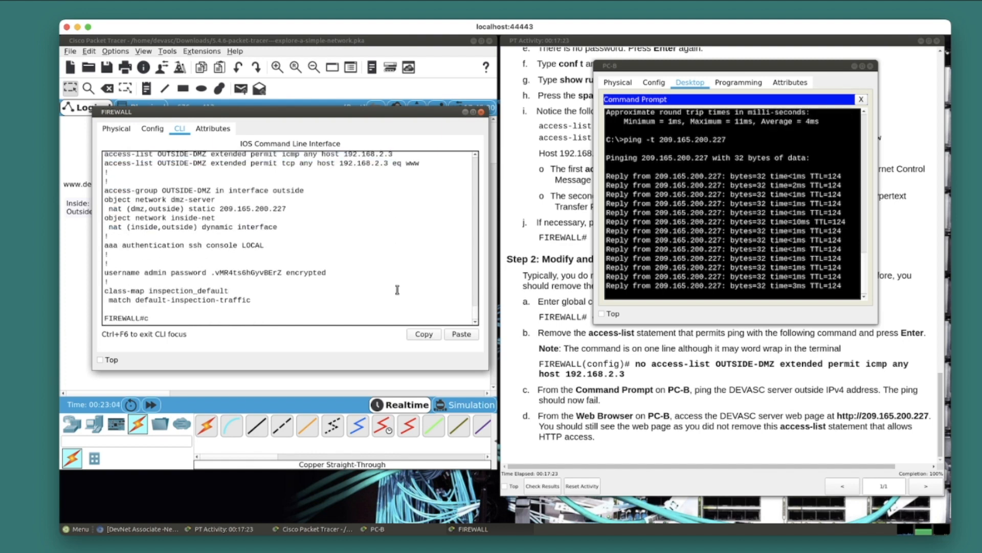
pyautogui.write('onf t')
pyautogui.press('Return')
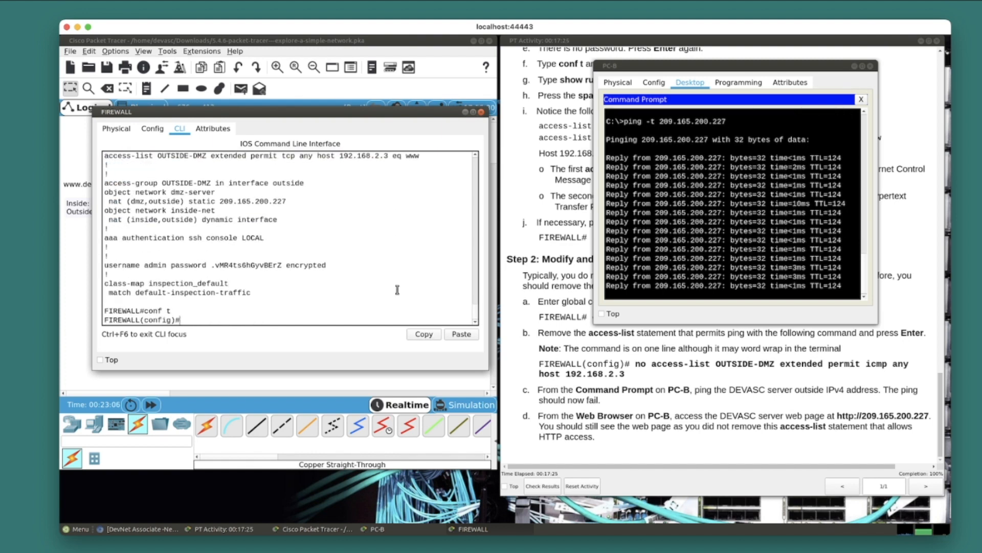
pyautogui.write('no')
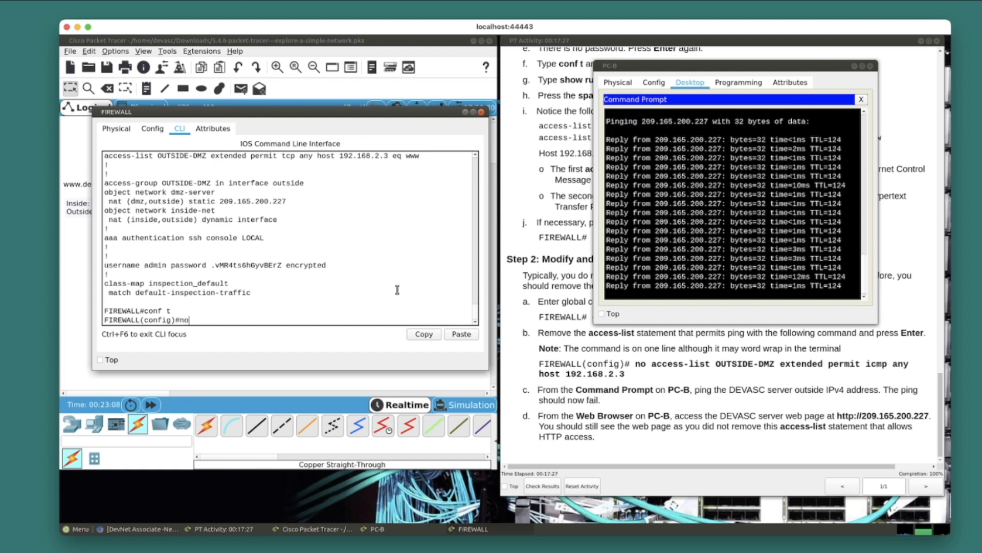
pyautogui.click(464, 335)
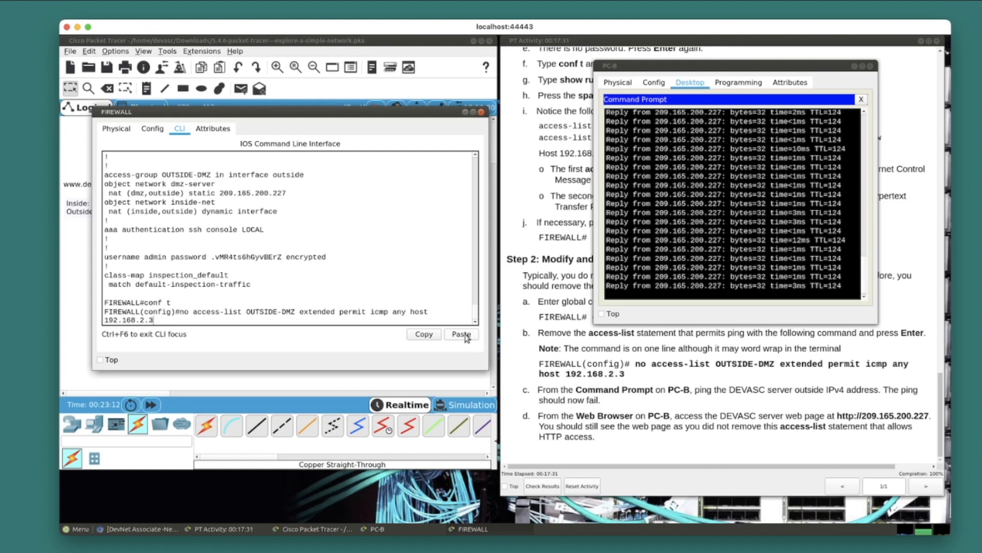
pyautogui.press('Return')
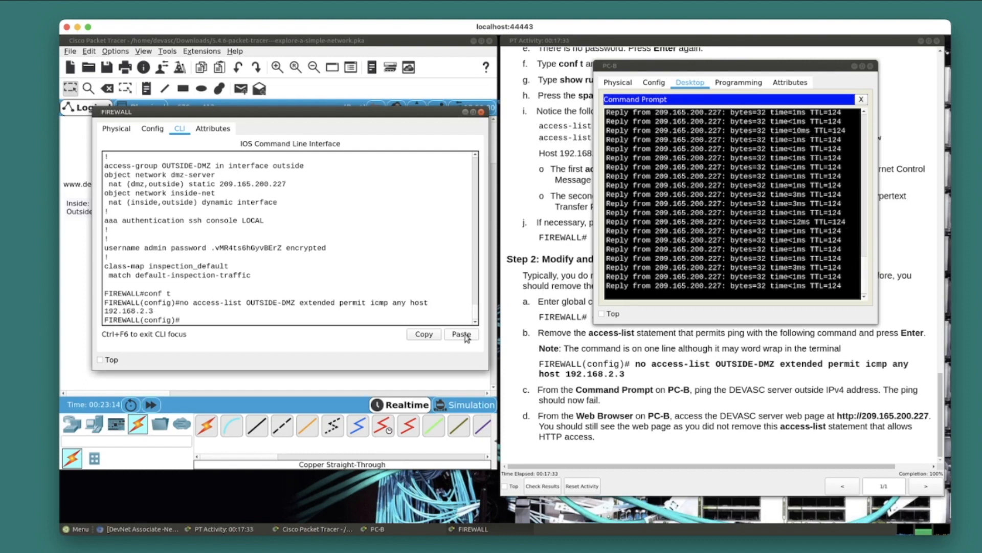
pyautogui.write('end')
pyautogui.press('Return')
pyautogui.press('Return')
pyautogui.press('Return')
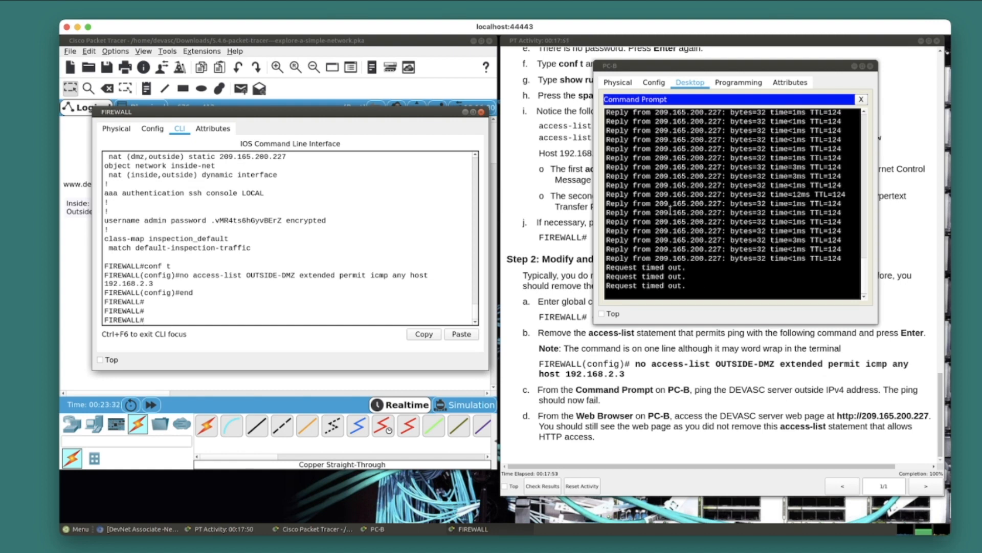
# Stop the continuous ping on PC-B and close its Command Prompt
pyautogui.click(735, 203)
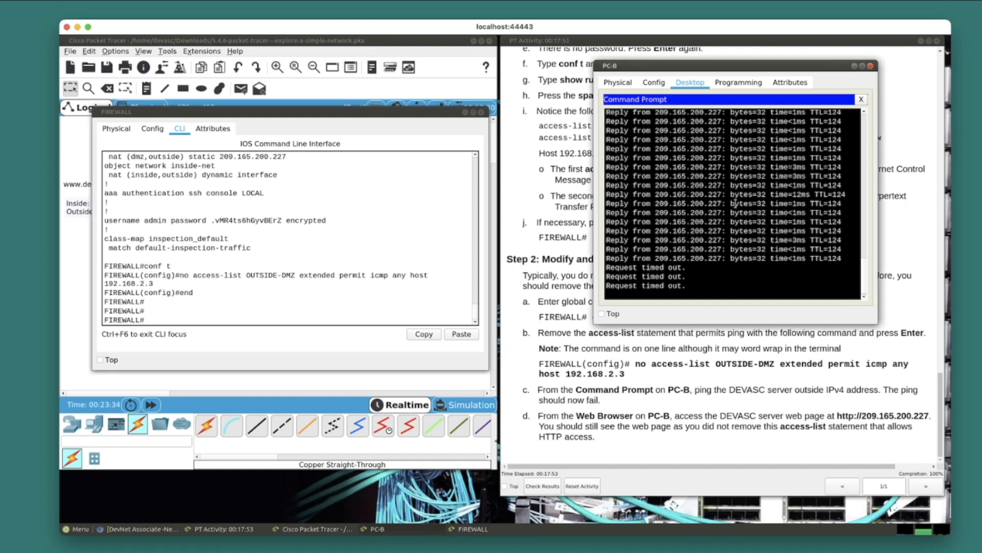
pyautogui.hotkey('ctrl', 'c')
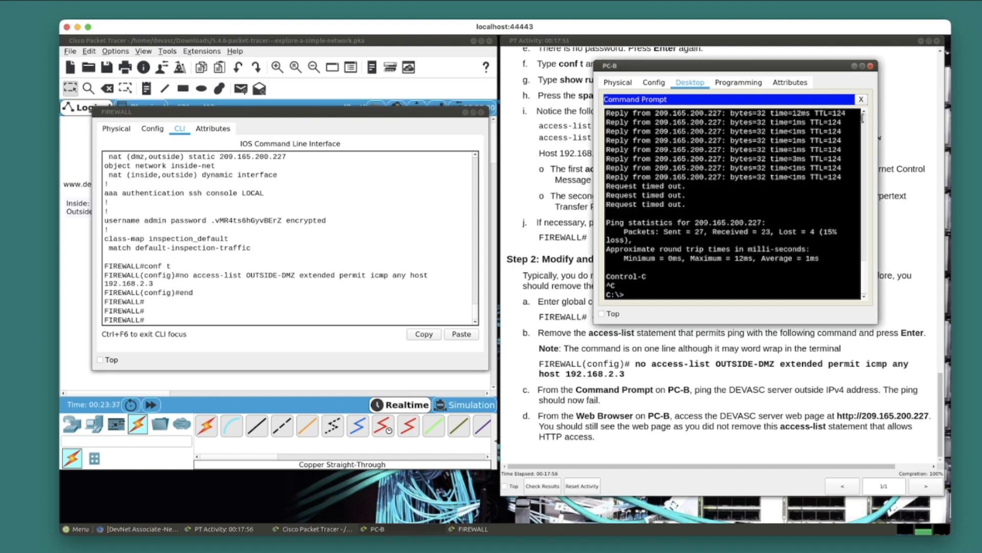
pyautogui.click(862, 100)
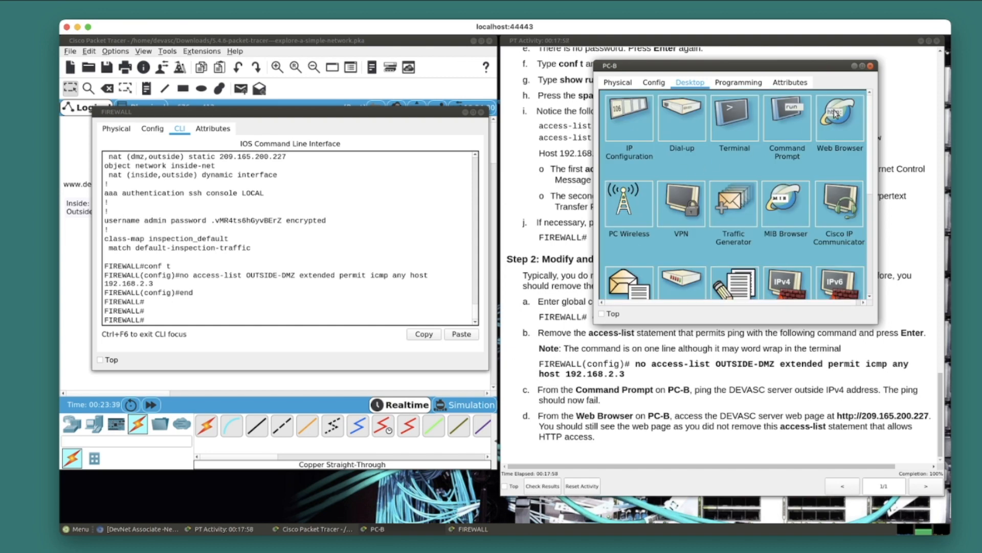
pyautogui.click(834, 109)
pyautogui.click(681, 108)
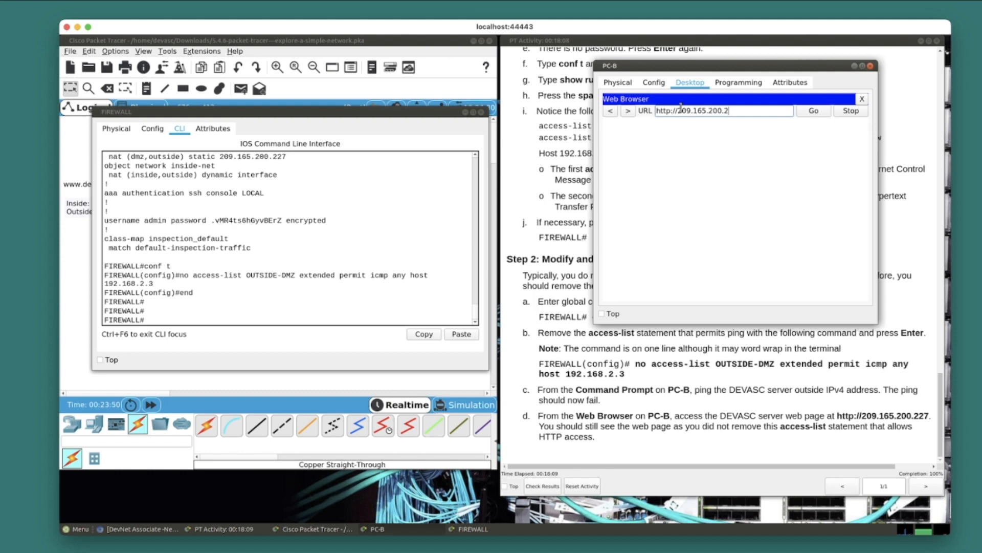
pyautogui.click(814, 115)
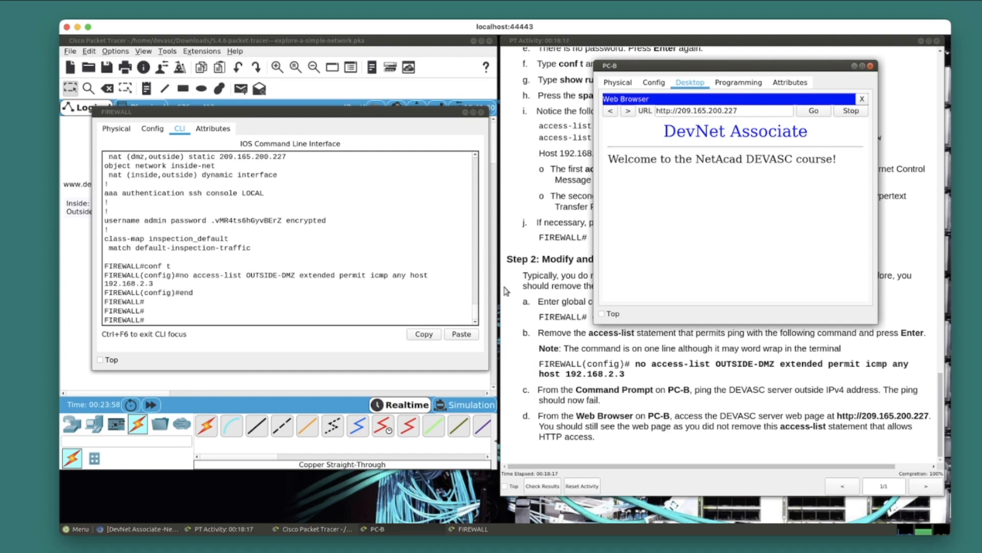
# Display the FIREWALL's access list with sh access-l and examine the OUTSIDE-DMZ entry
pyautogui.moveTo(475, 311); pyautogui.dragTo(476, 302)
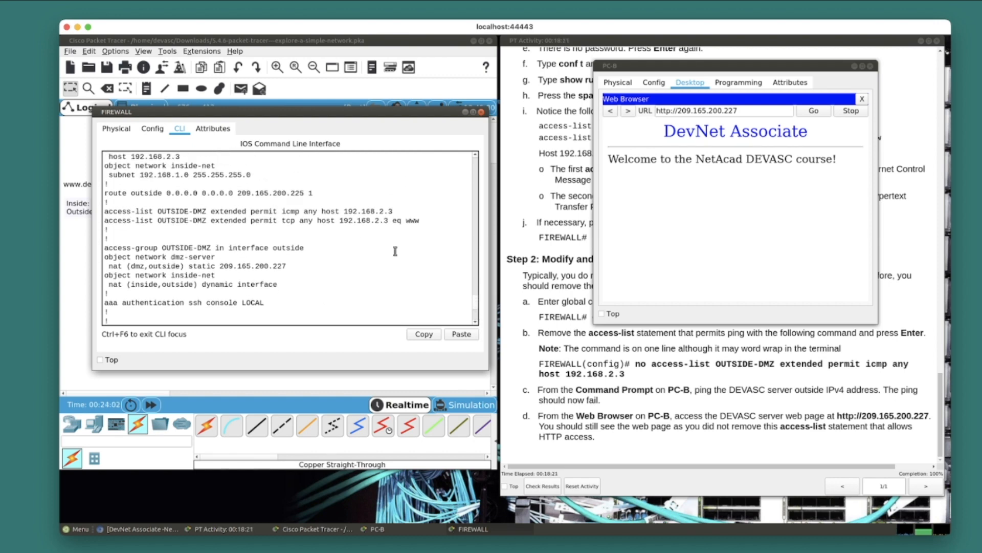
pyautogui.scroll(-4, 395, 250)
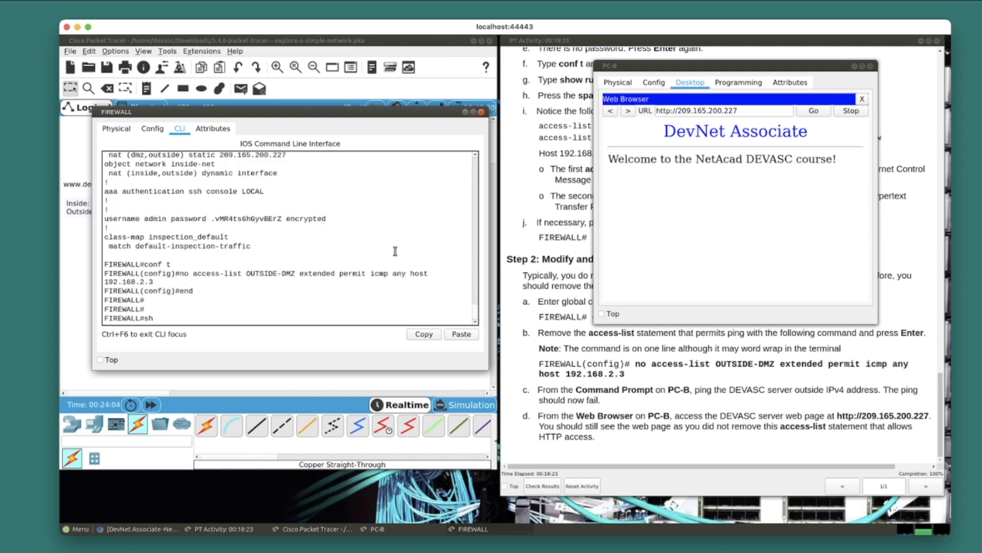
pyautogui.write('l')
pyautogui.press('Return')
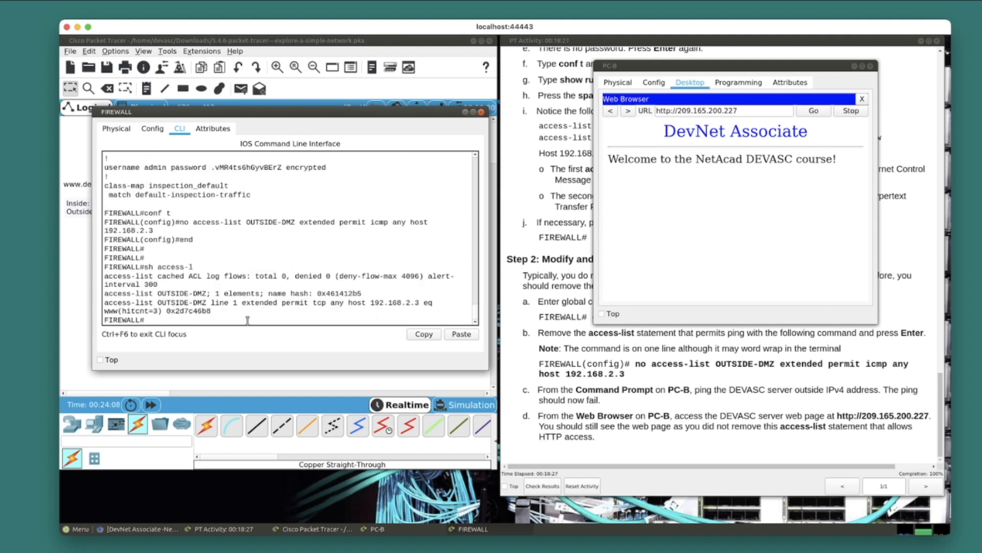
pyautogui.moveTo(216, 303); pyautogui.dragTo(438, 314)
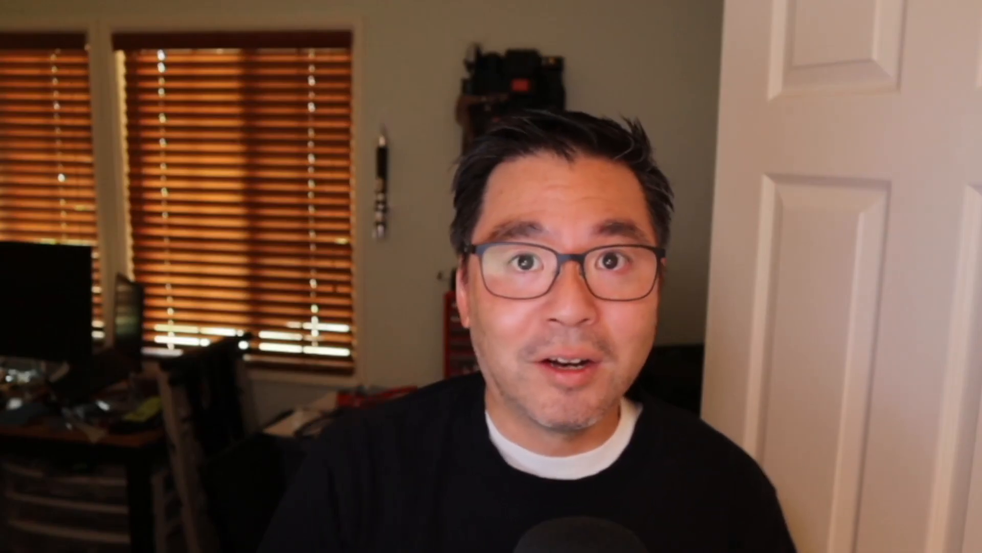